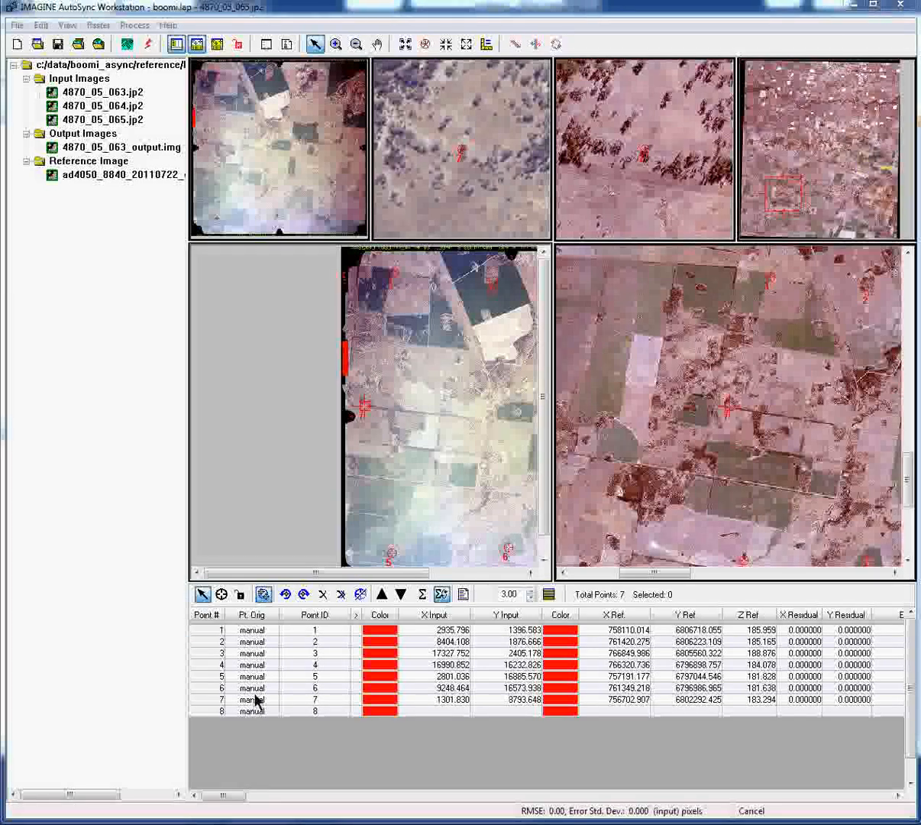
- Create control point 8 on the eastern edge of the tree cluster east of point 7, in both the input and reference images
left_click(263, 595)
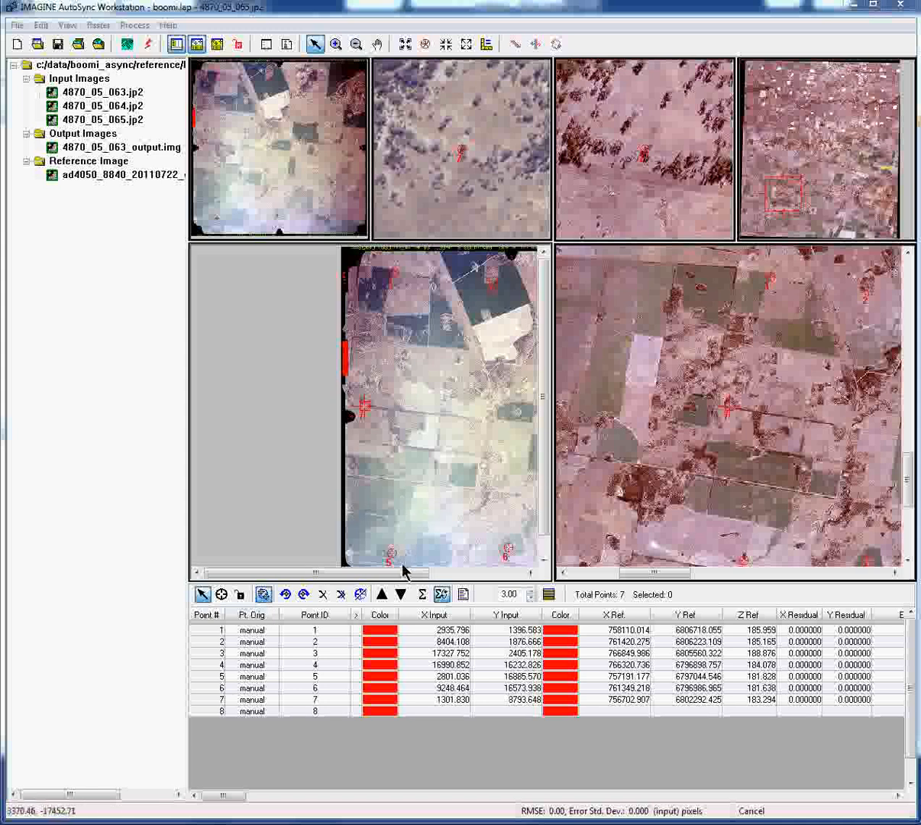
left_click_drag(404, 572, 424, 575)
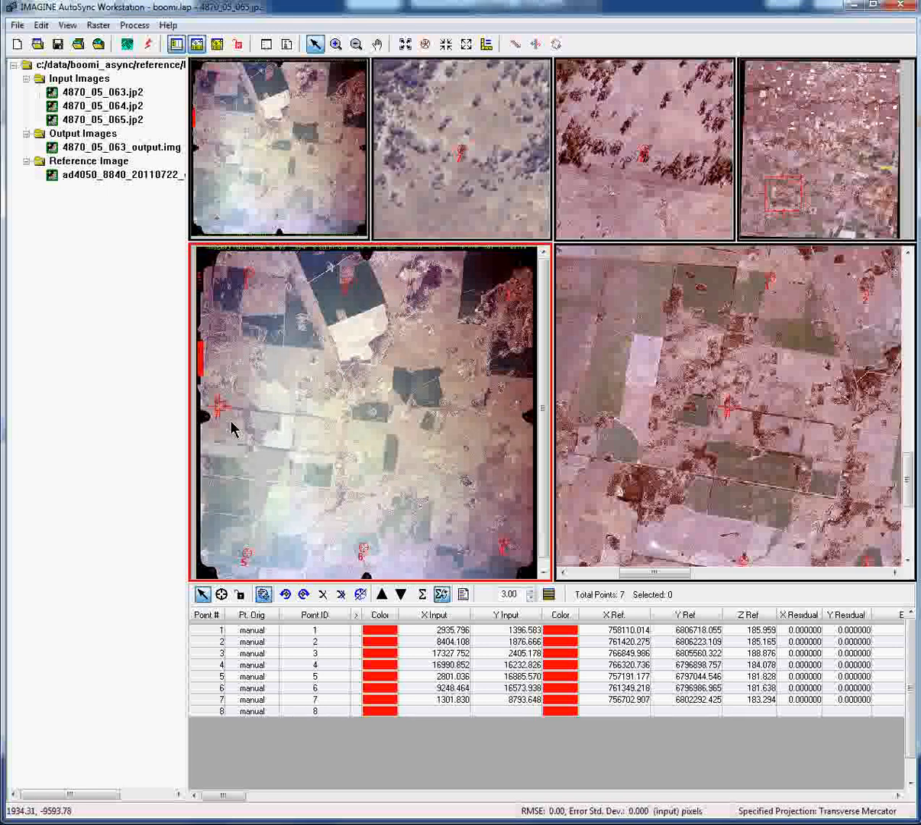
left_click_drag(232, 417, 319, 409)
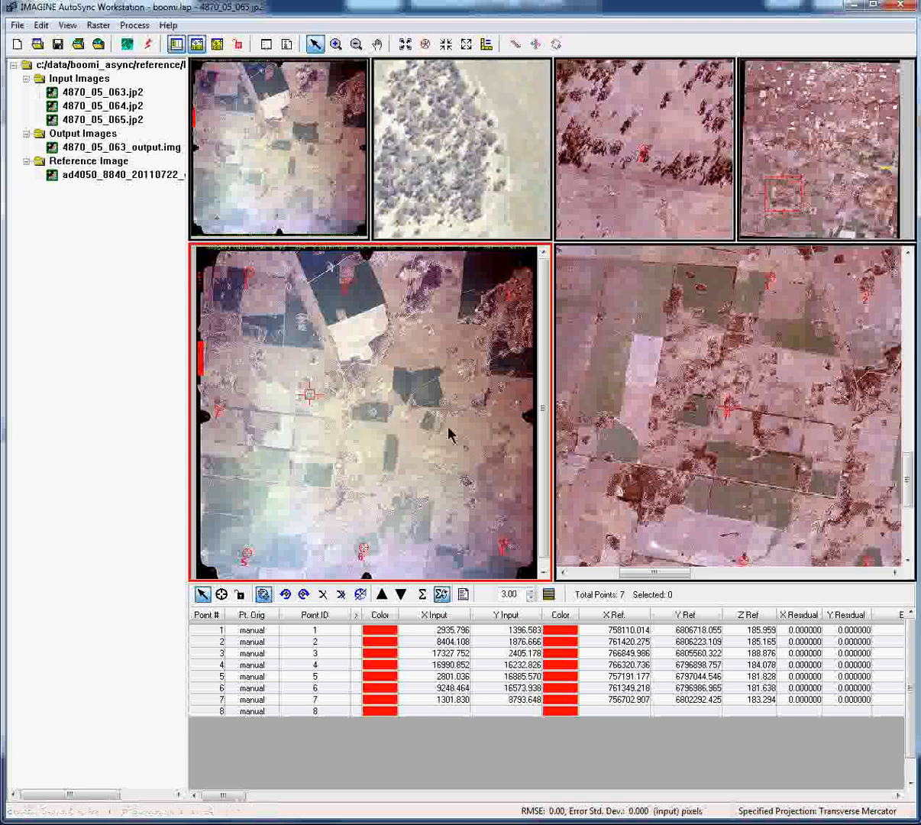
left_click_drag(734, 417, 827, 413)
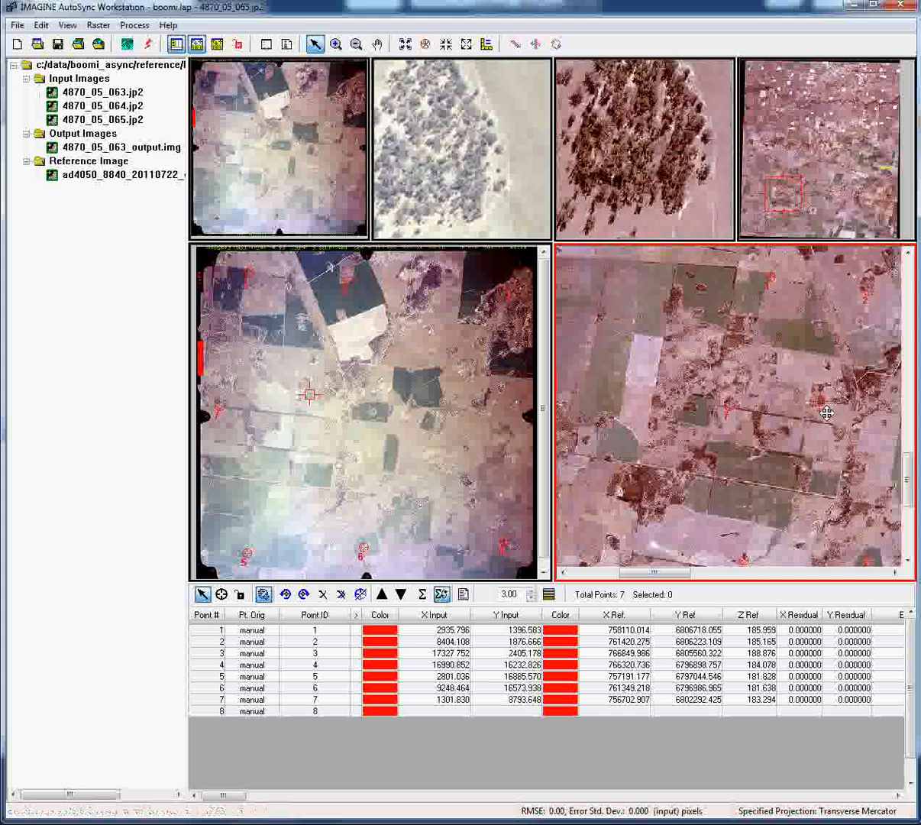
left_click(221, 595)
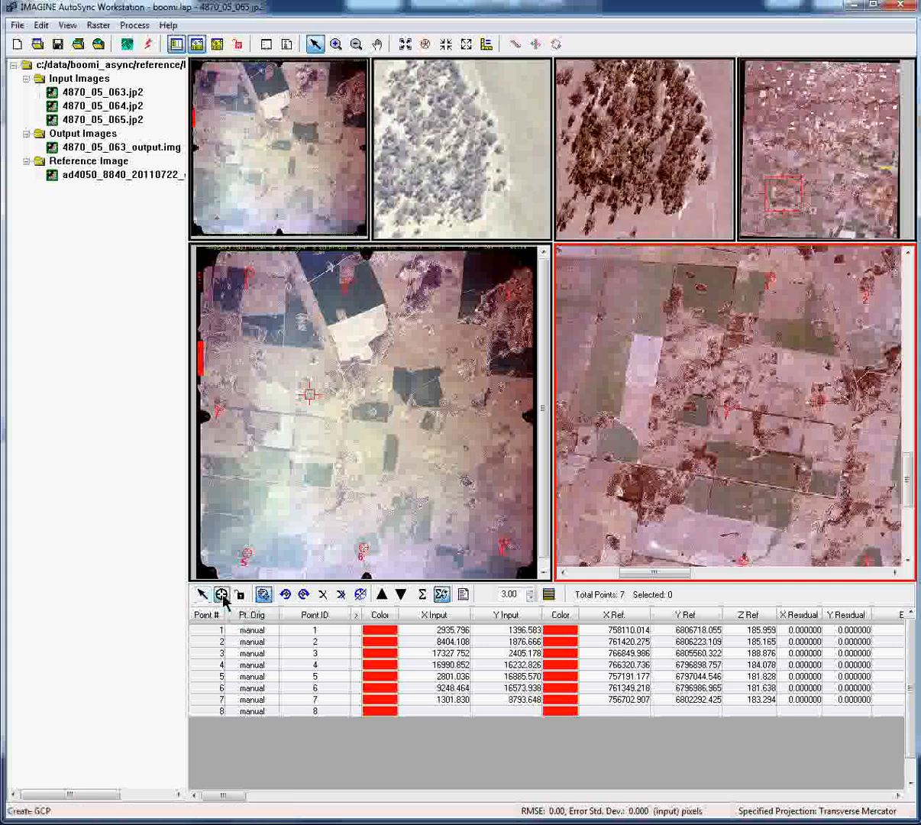
left_click(499, 169)
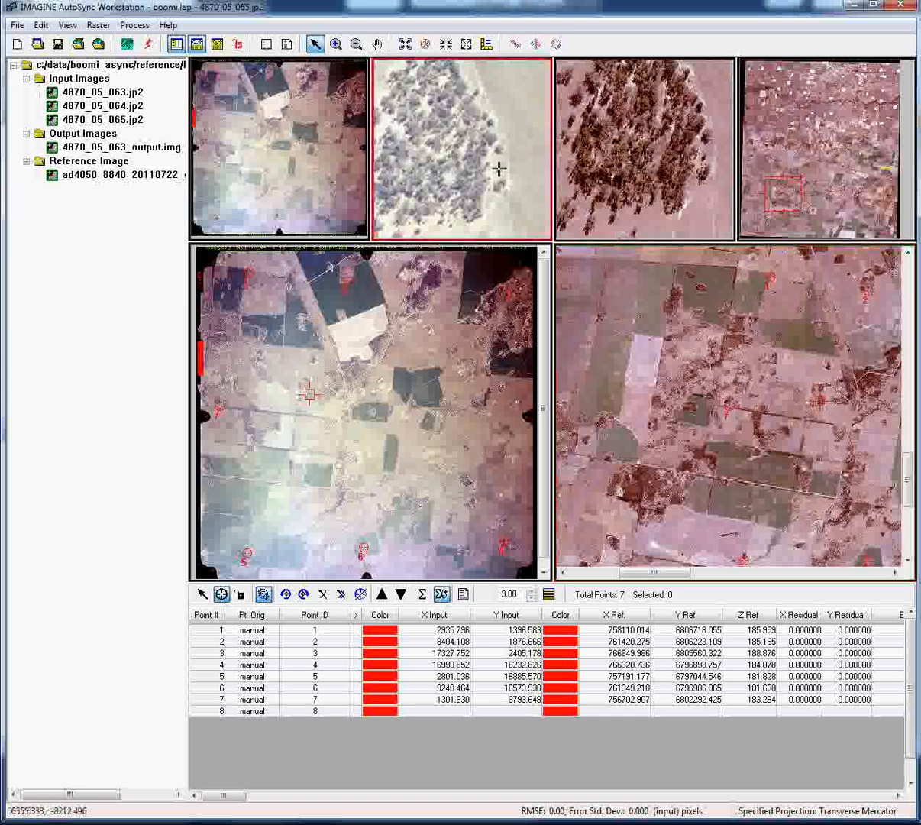
left_click(613, 181)
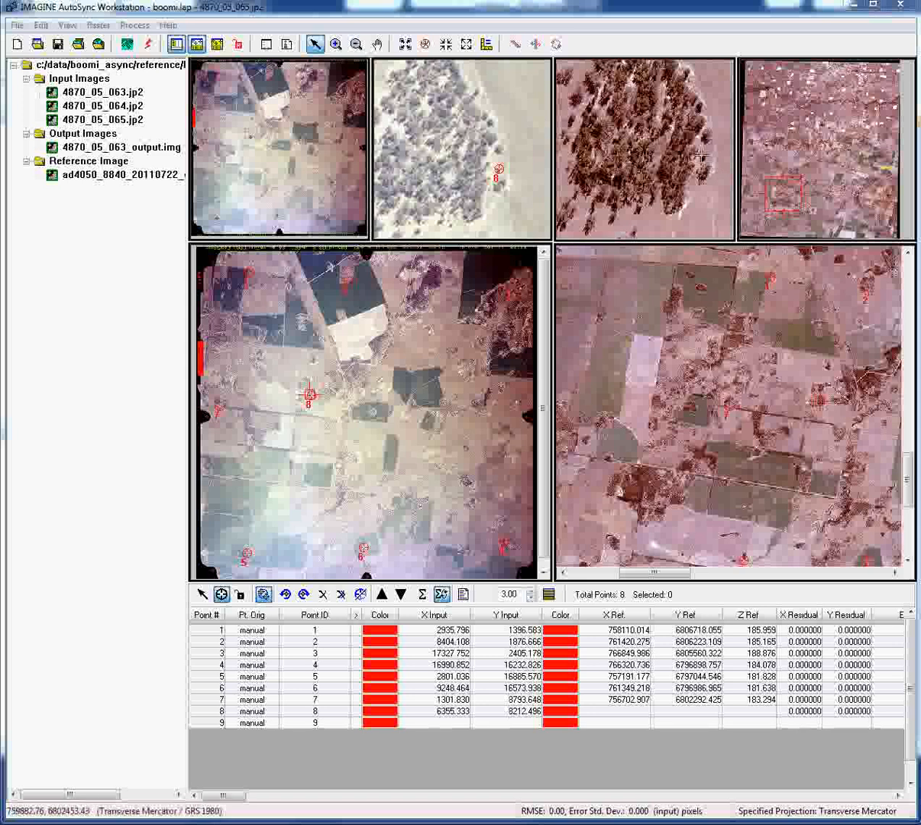
left_click(689, 182)
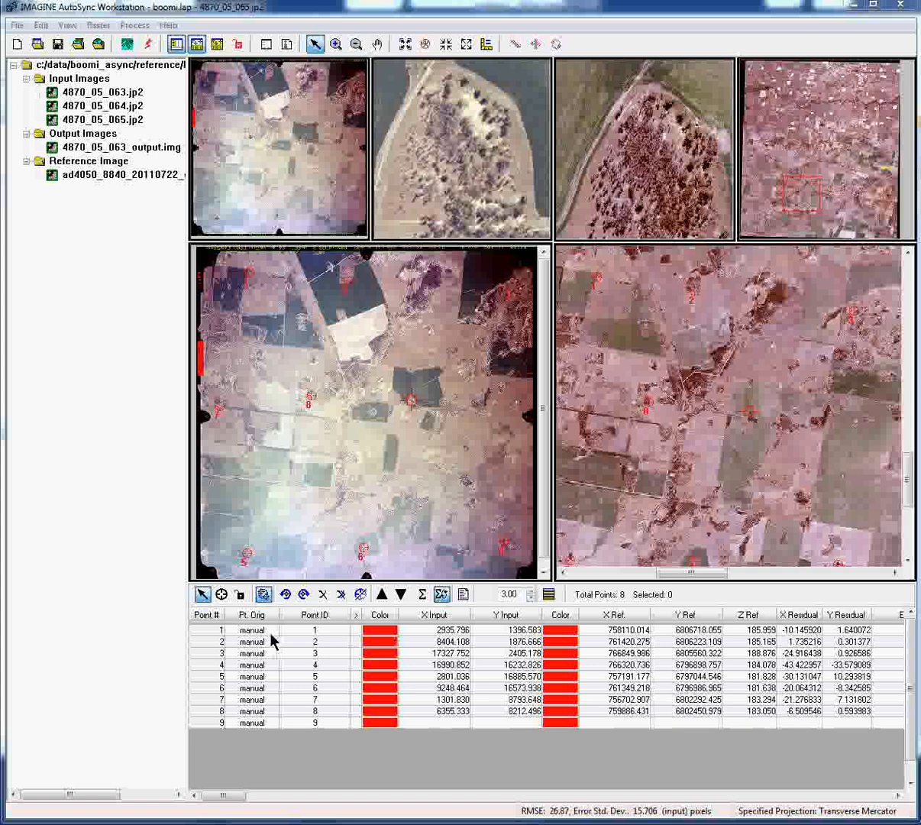
- Create control point 9 at the northern tip of the tree patch east of point 8, and align its reference position with the matching tree
left_click(222, 594)
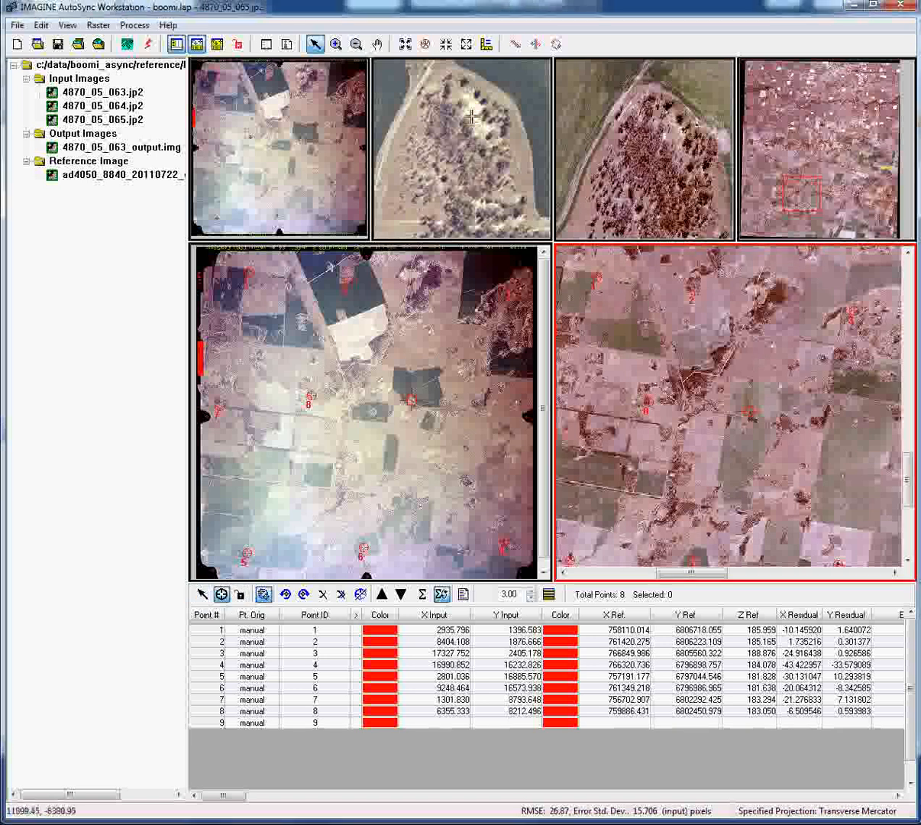
left_click(464, 84)
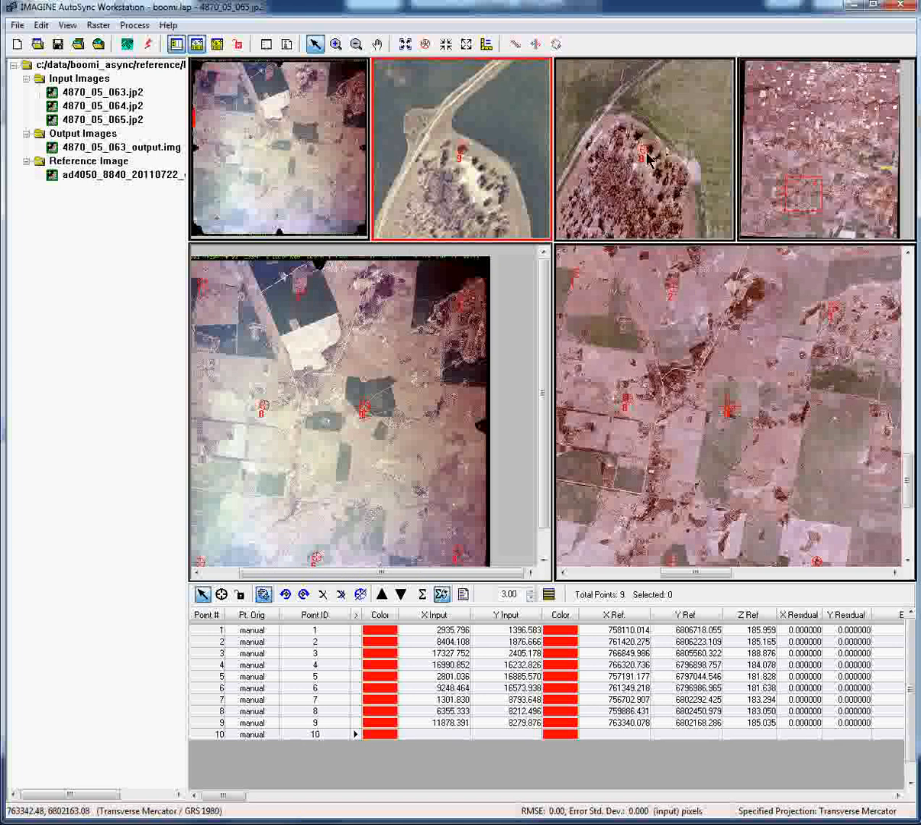
left_click_drag(647, 156, 639, 135)
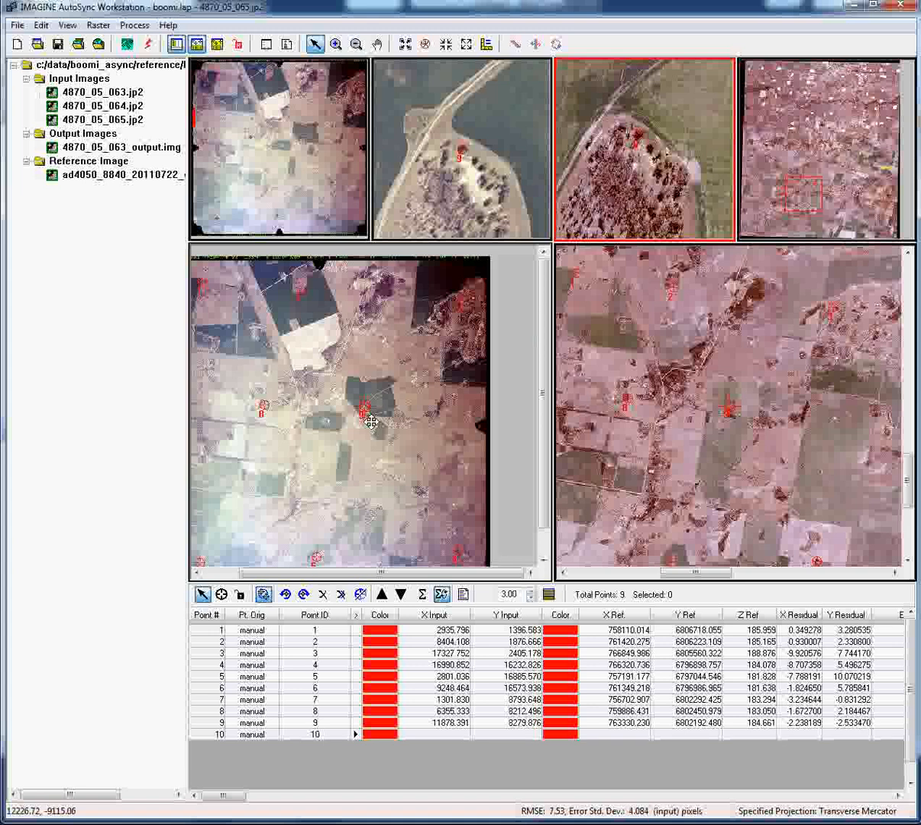
- Move the zoom boxes in the input and reference images to the matching area east of point 9
left_click_drag(371, 422, 461, 418)
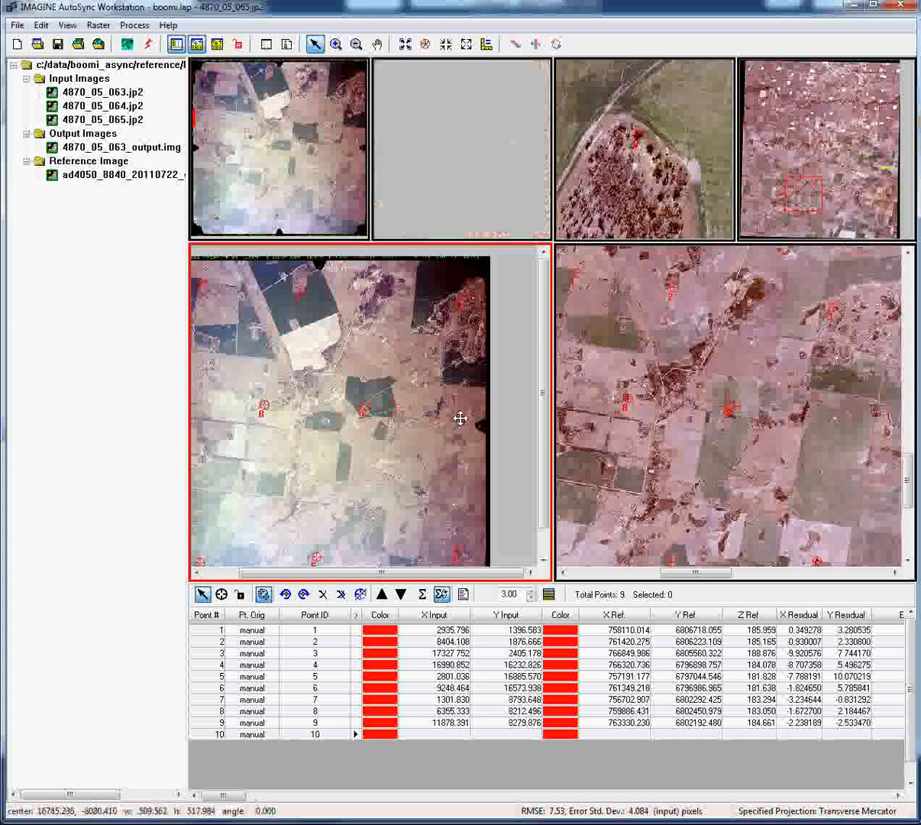
left_click(733, 416)
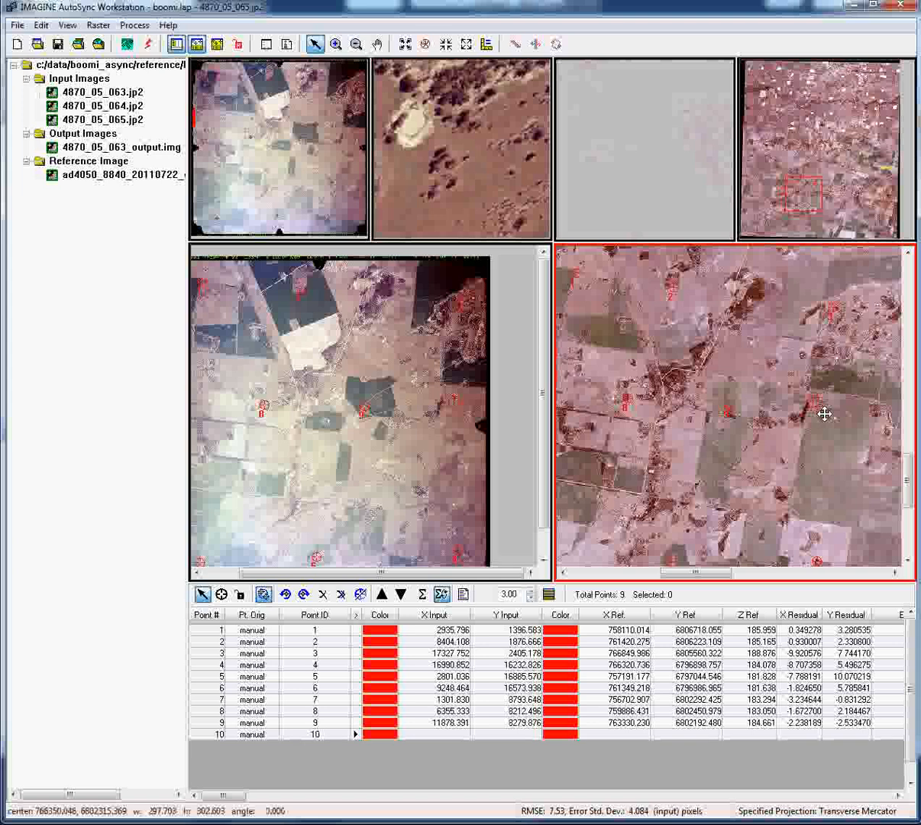
left_click_drag(825, 414, 825, 419)
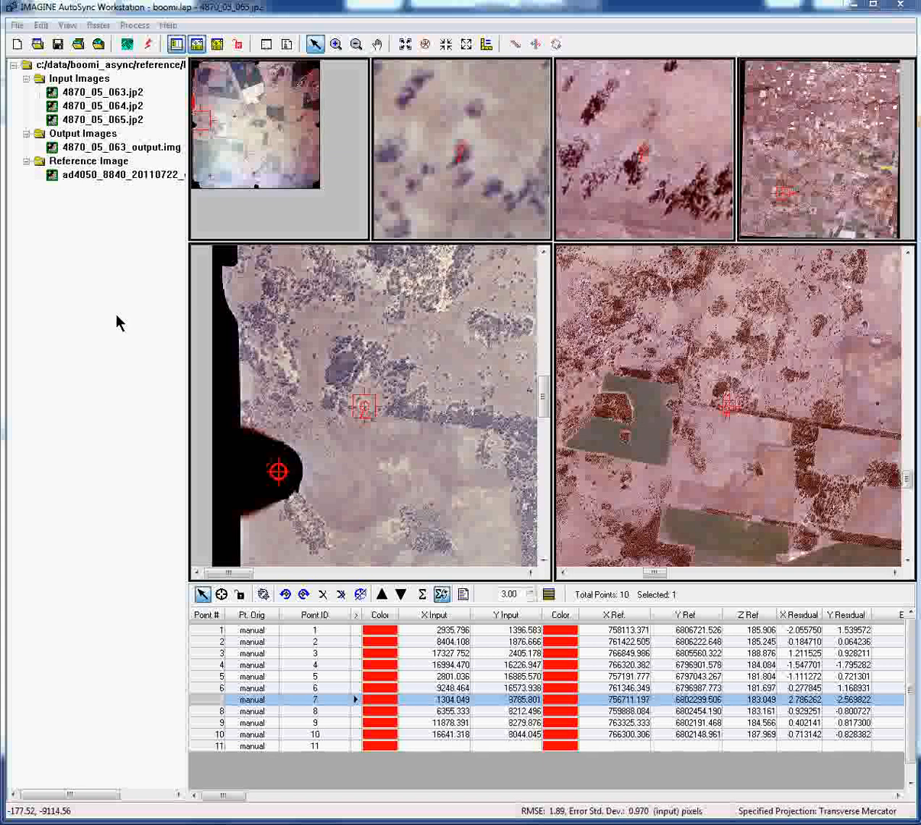
- Run automatic point measurement (APM), and set input images 4870_05_063.jp2 and 4870_05_064.jp2 inactive
left_click(127, 46)
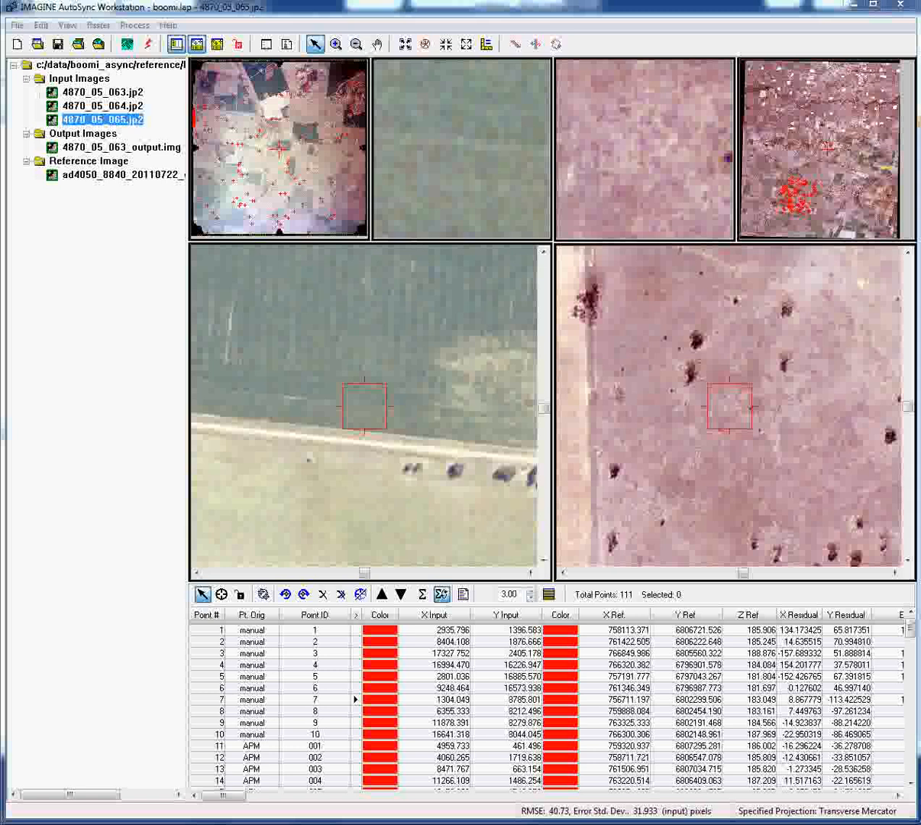
right_click(91, 94)
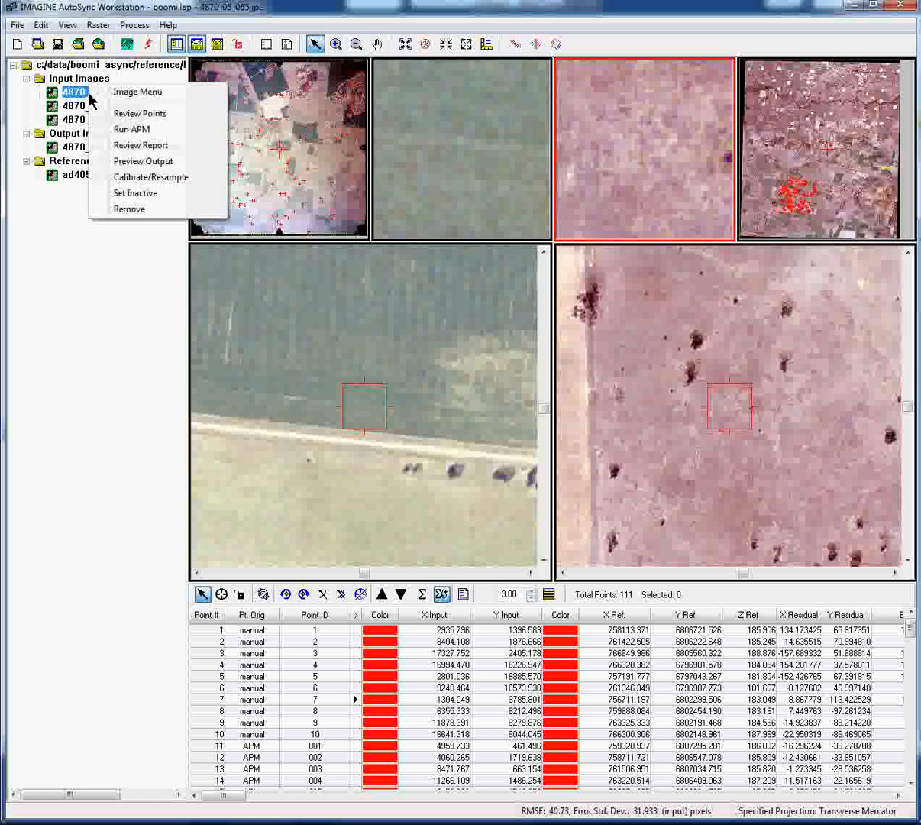
left_click(123, 193)
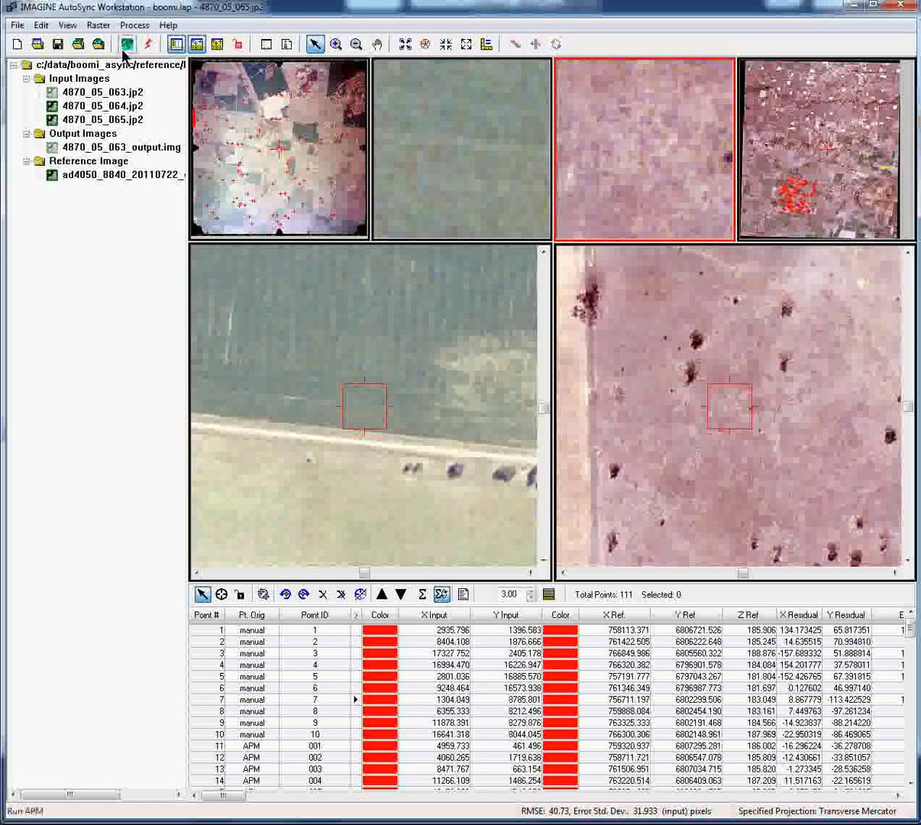
right_click(89, 112)
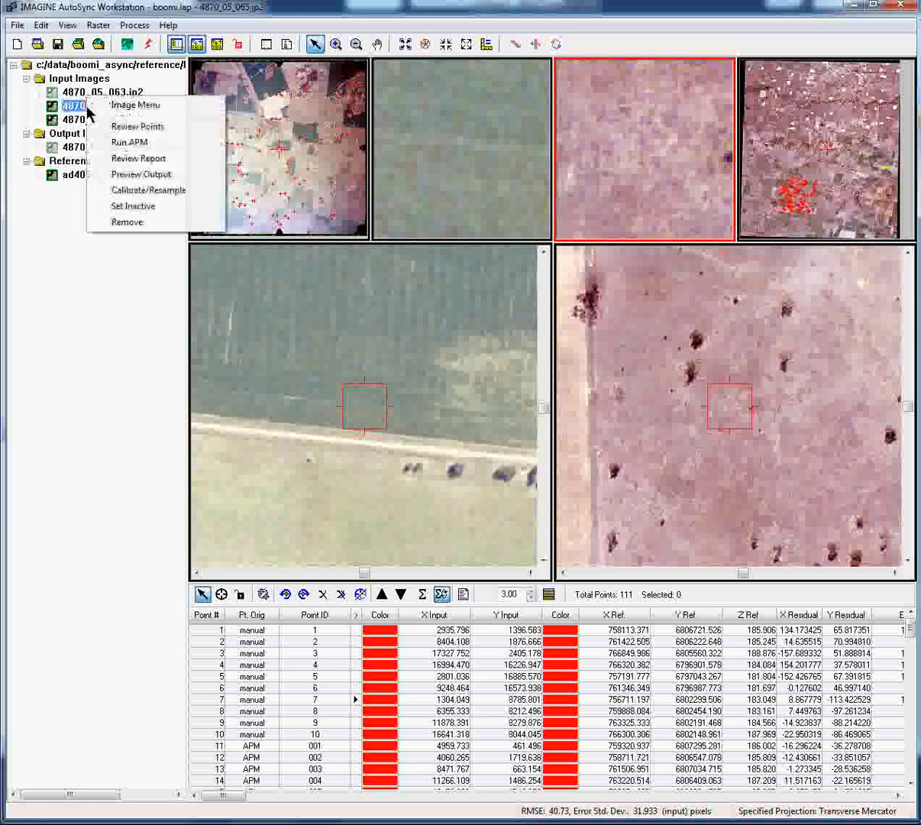
left_click(133, 208)
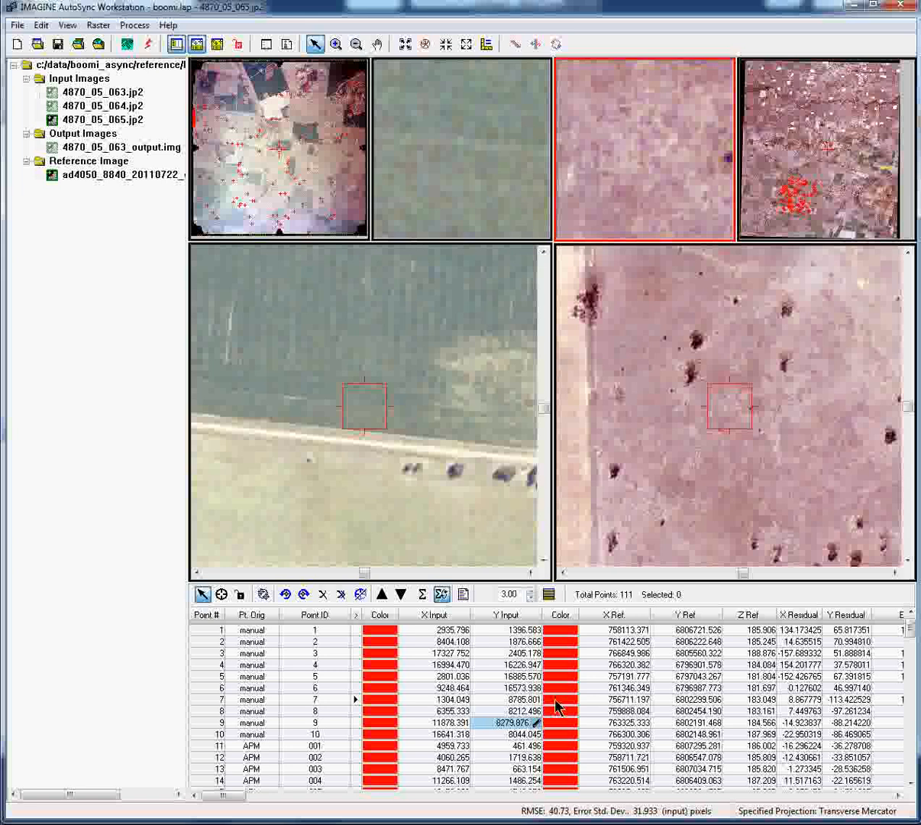
- Look through the control point table and narrow its columns to bring the Error values into view
left_click_drag(911, 630, 908, 761)
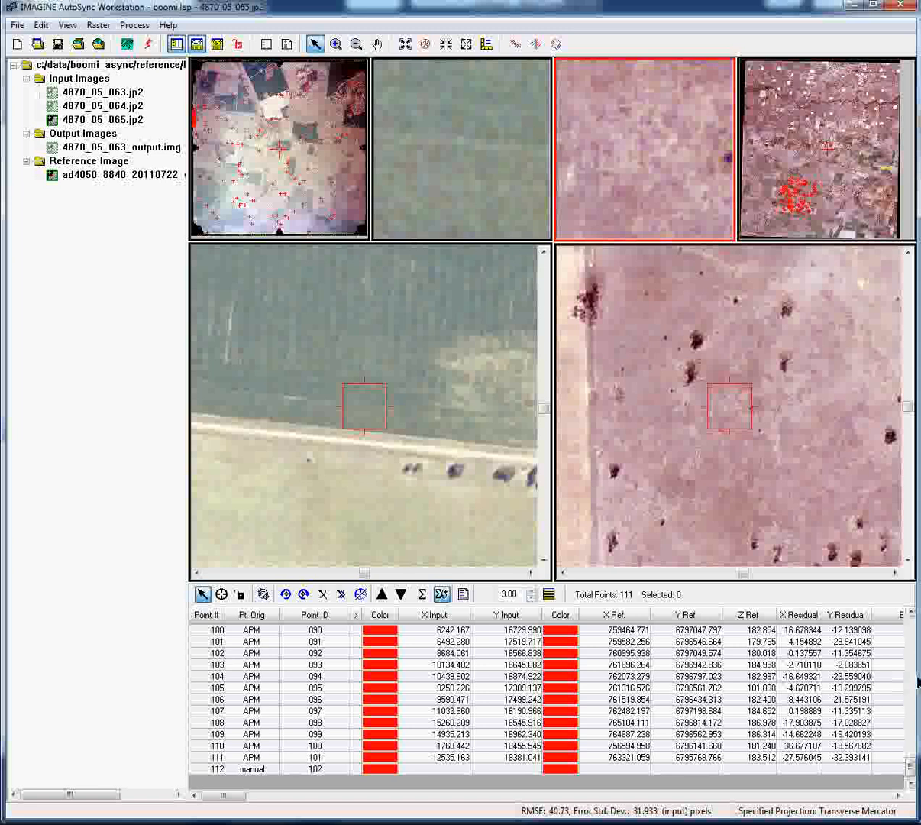
left_click_drag(721, 615, 626, 615)
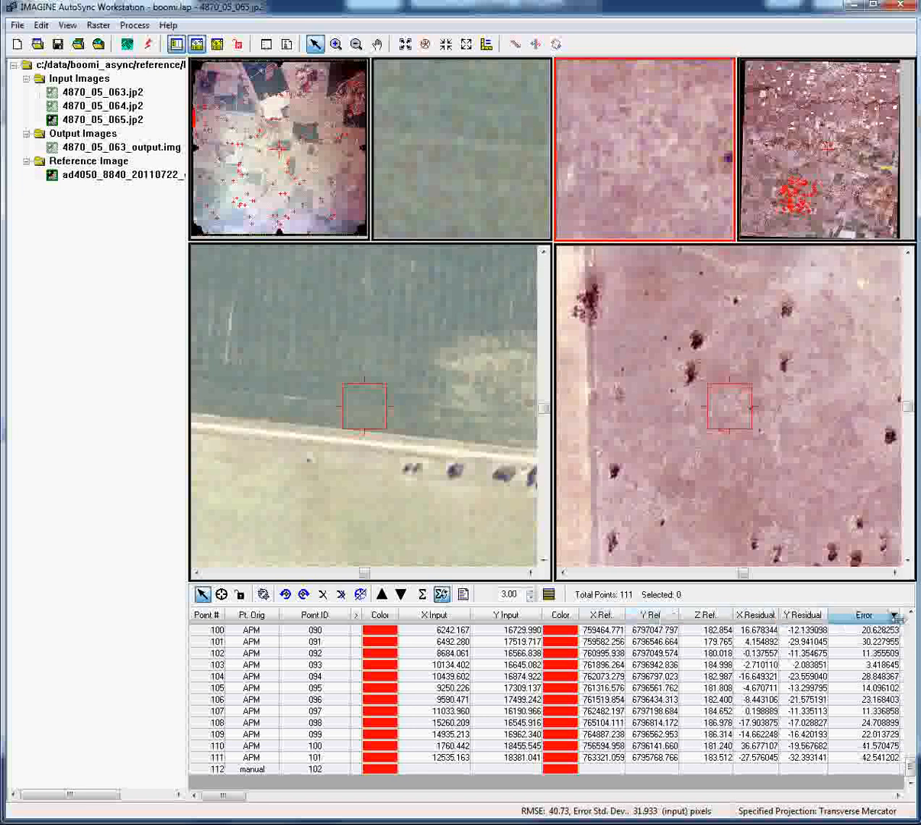
left_click_drag(900, 621, 877, 616)
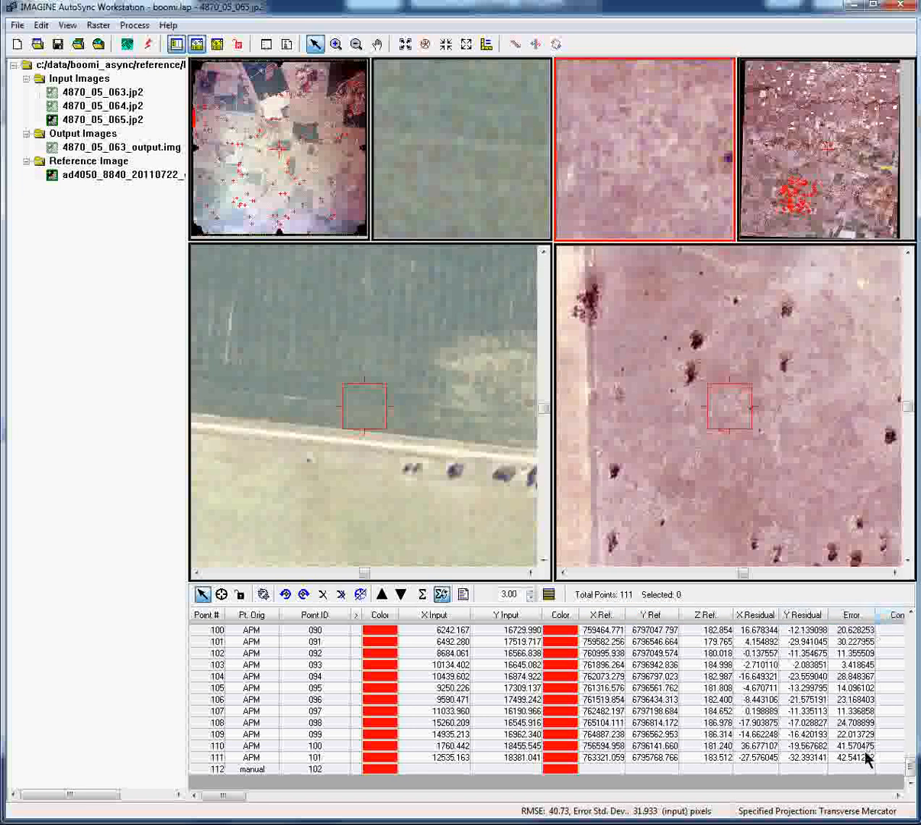
left_click_drag(915, 772, 912, 624)
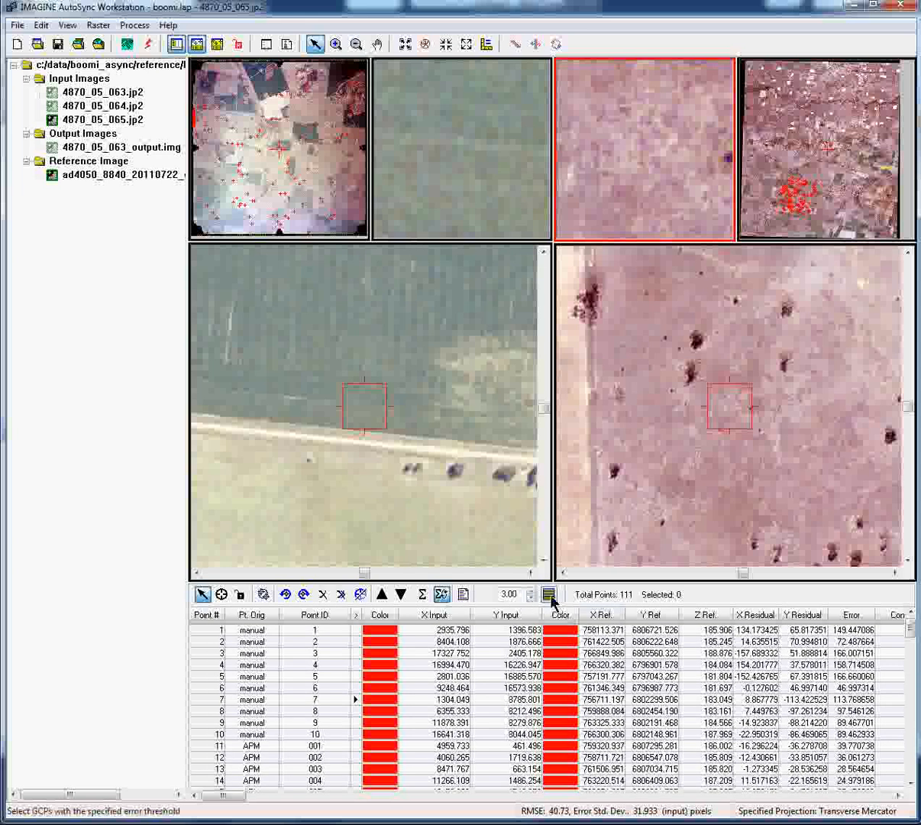
- Select all control points exceeding the 3.00 error threshold and review which rows are selected
left_click(549, 595)
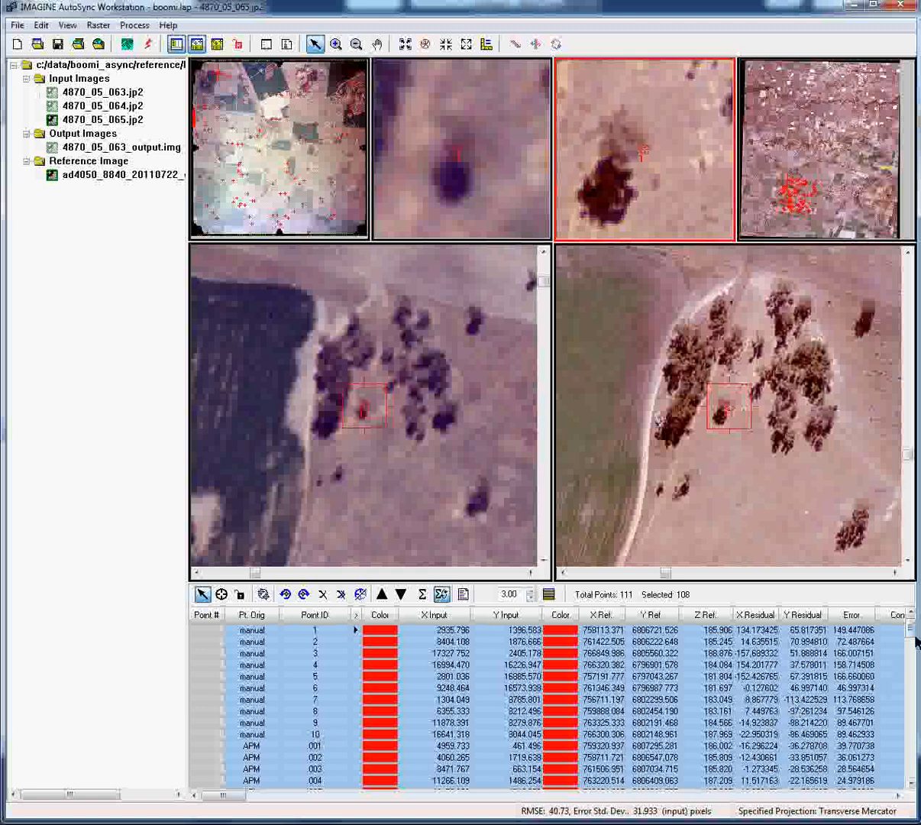
scroll(913, 642, "down", 5)
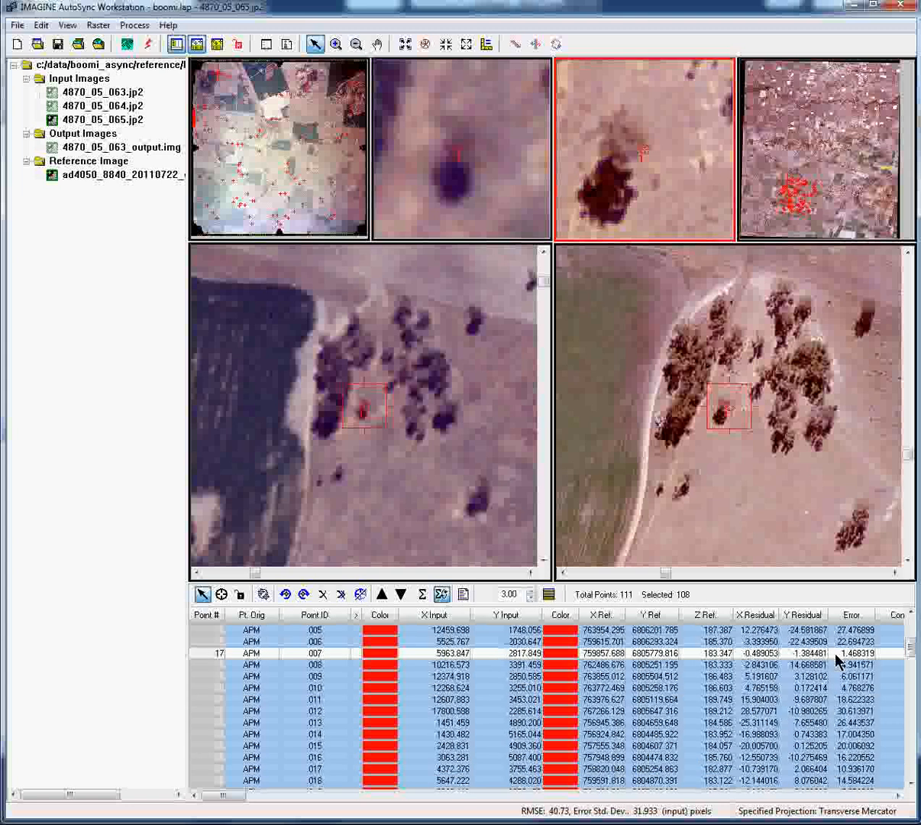
mouse_move(909, 657)
left_mouse_down()
mouse_move(914, 778)
mouse_move(912, 640)
left_mouse_up()
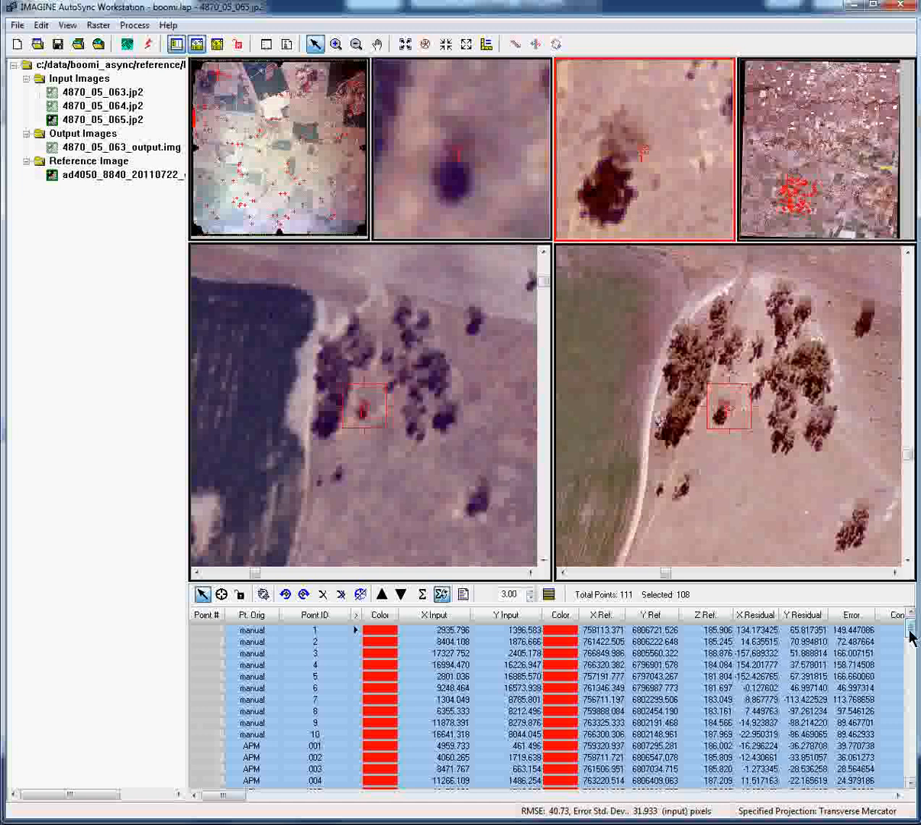
- Sort the control point table by Error, largest first, and examine the rows with the smallest errors
right_click(870, 616)
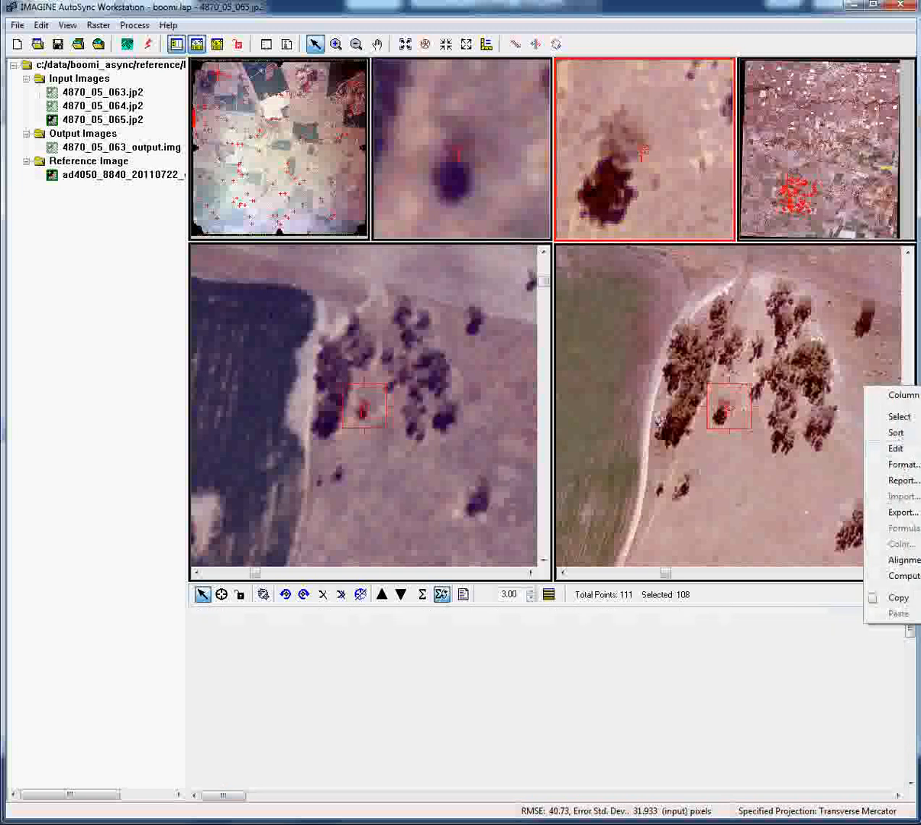
left_click(896, 432)
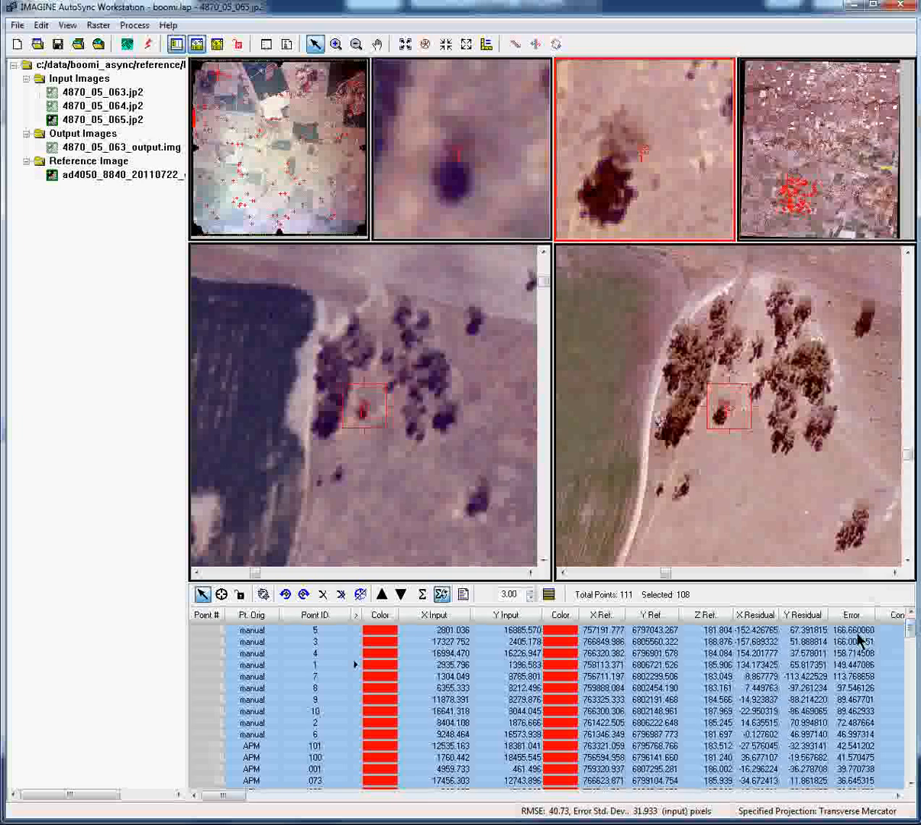
left_click_drag(911, 638, 913, 779)
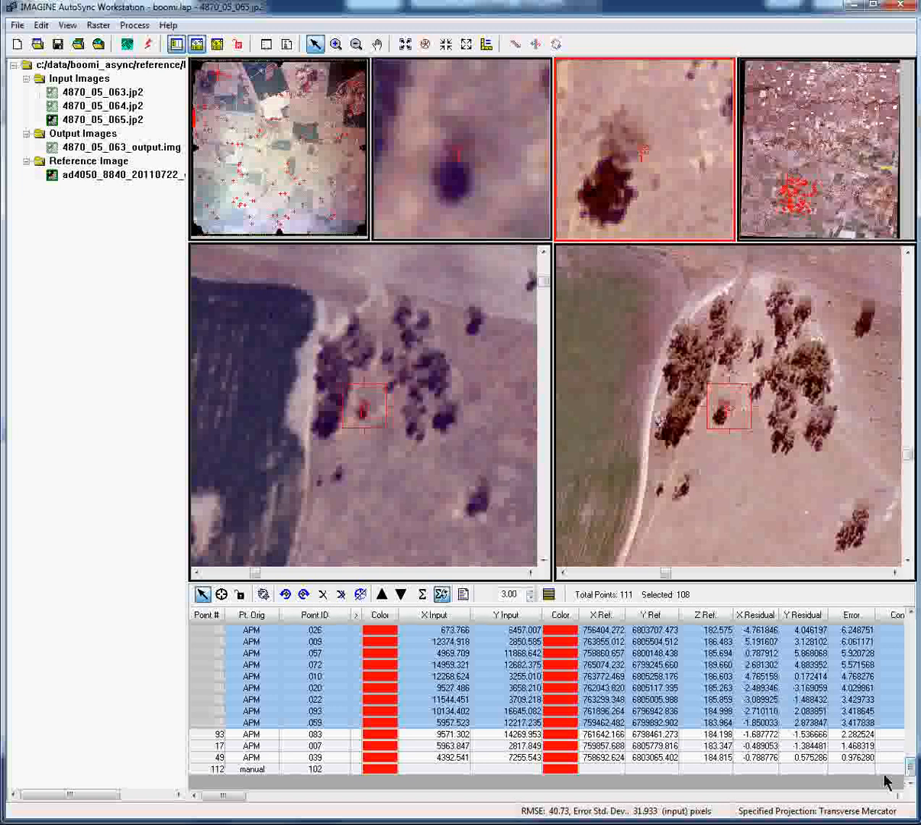
- Inspect low-error point 083 and high-error points 5, 4, 101 and 005 by comparing their locations in the input and reference images
left_click(205, 734)
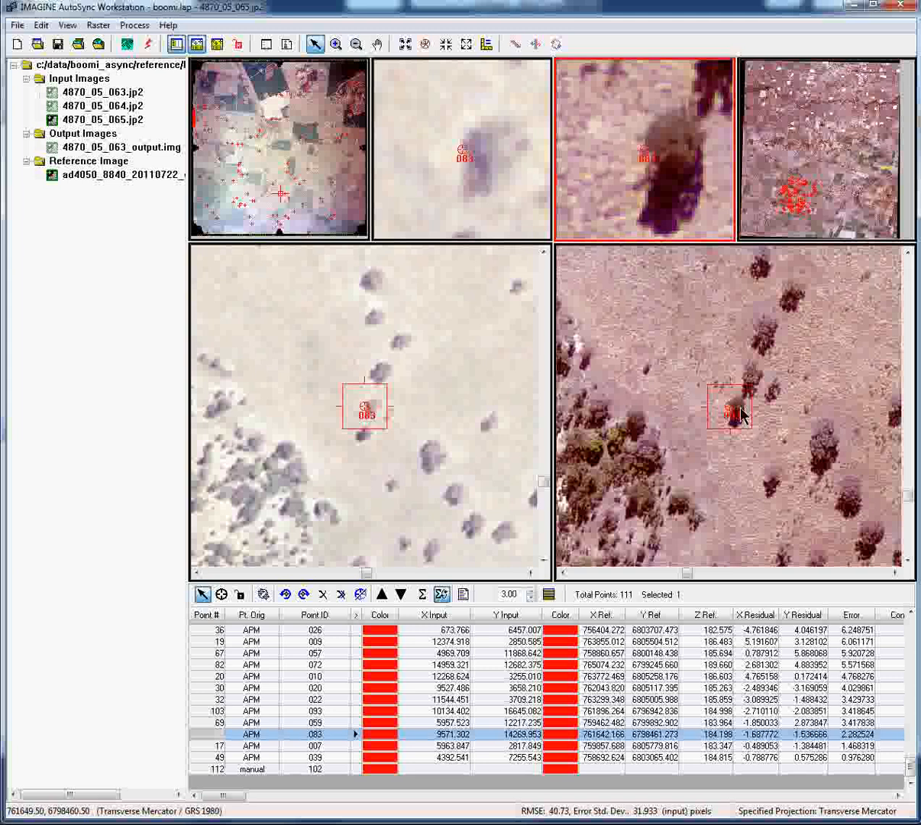
left_click_drag(910, 762, 907, 627)
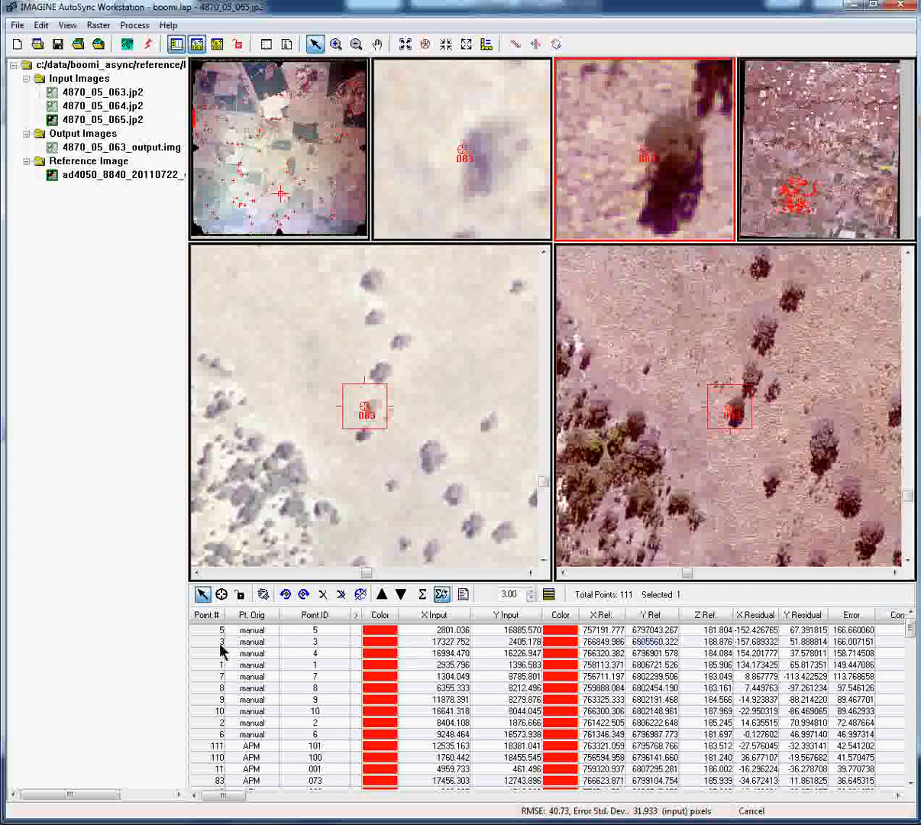
left_click(200, 631)
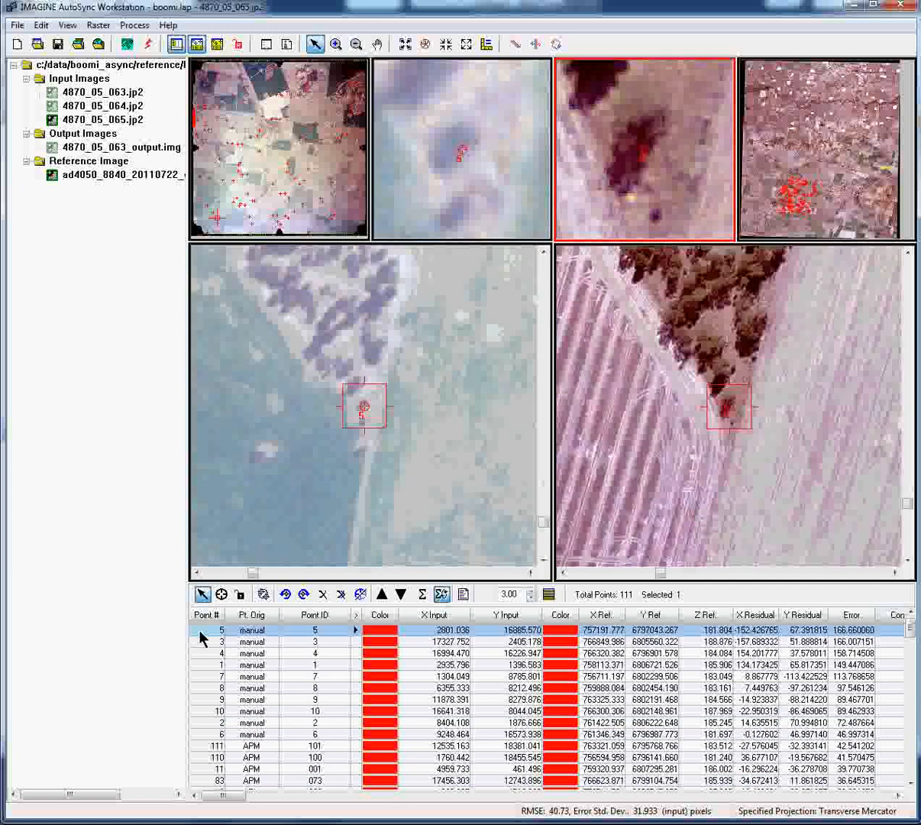
left_click(201, 654)
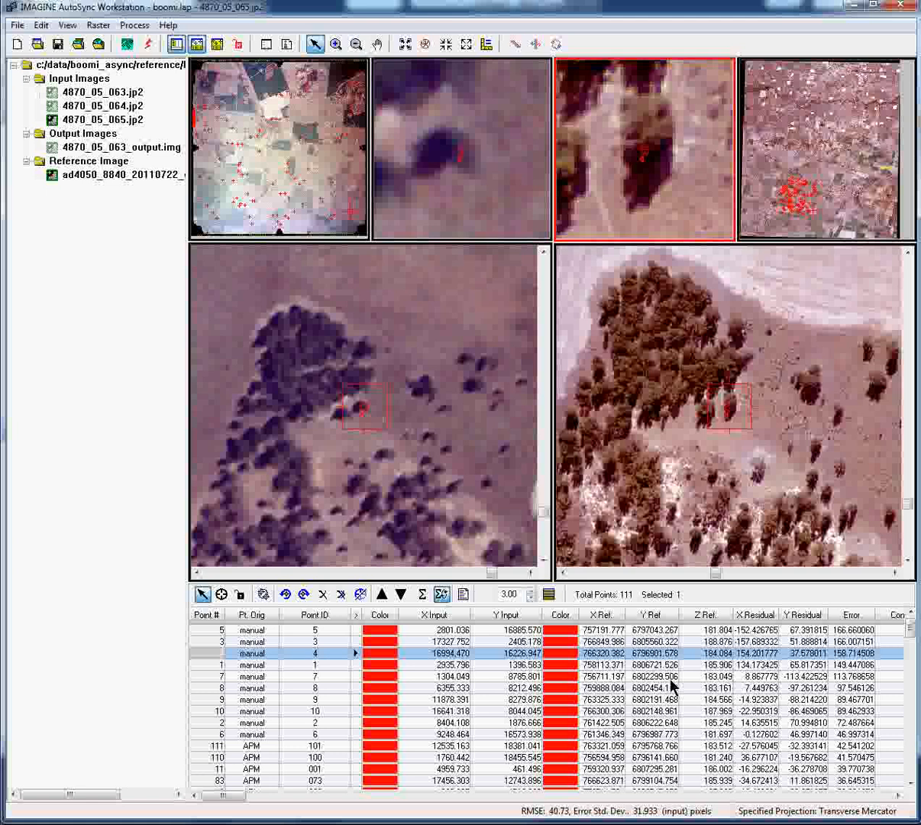
left_click(209, 746)
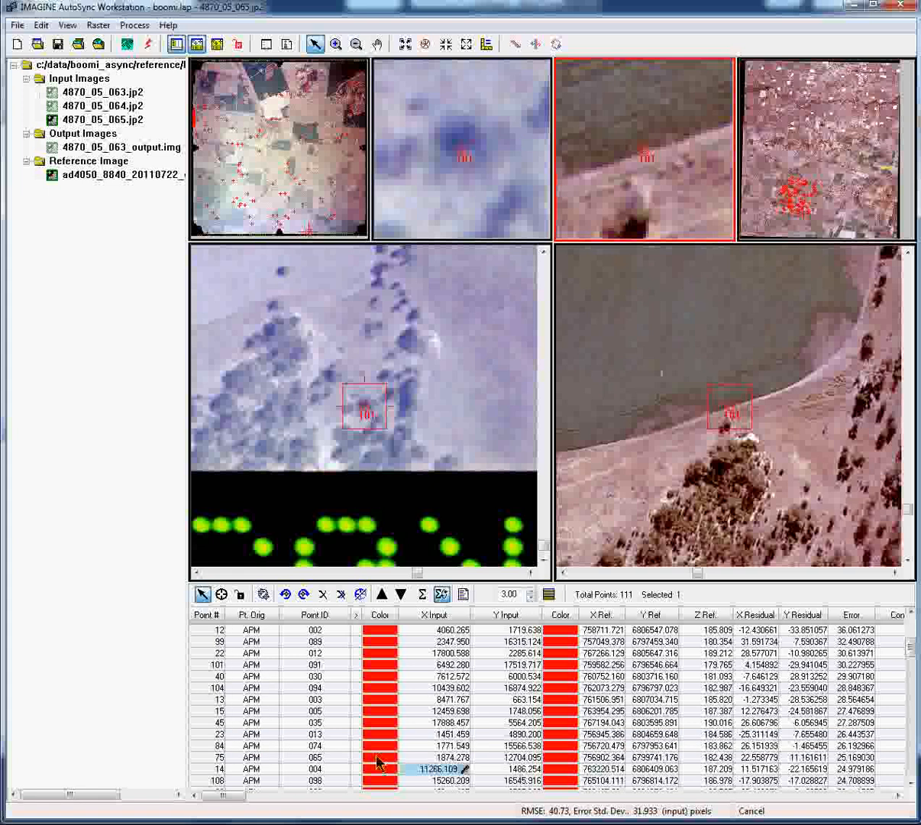
left_click(210, 712)
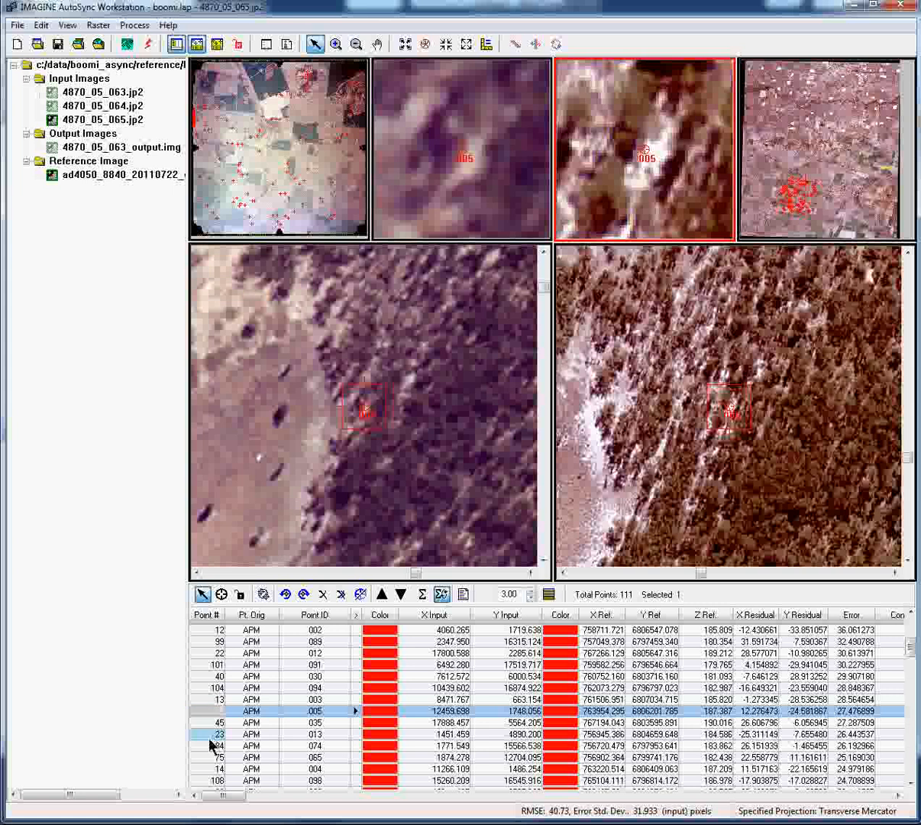
- Inspect APM points 013, 074, 065, 004, 023 and 043 by comparing their locations in the input and reference images
left_click(212, 735)
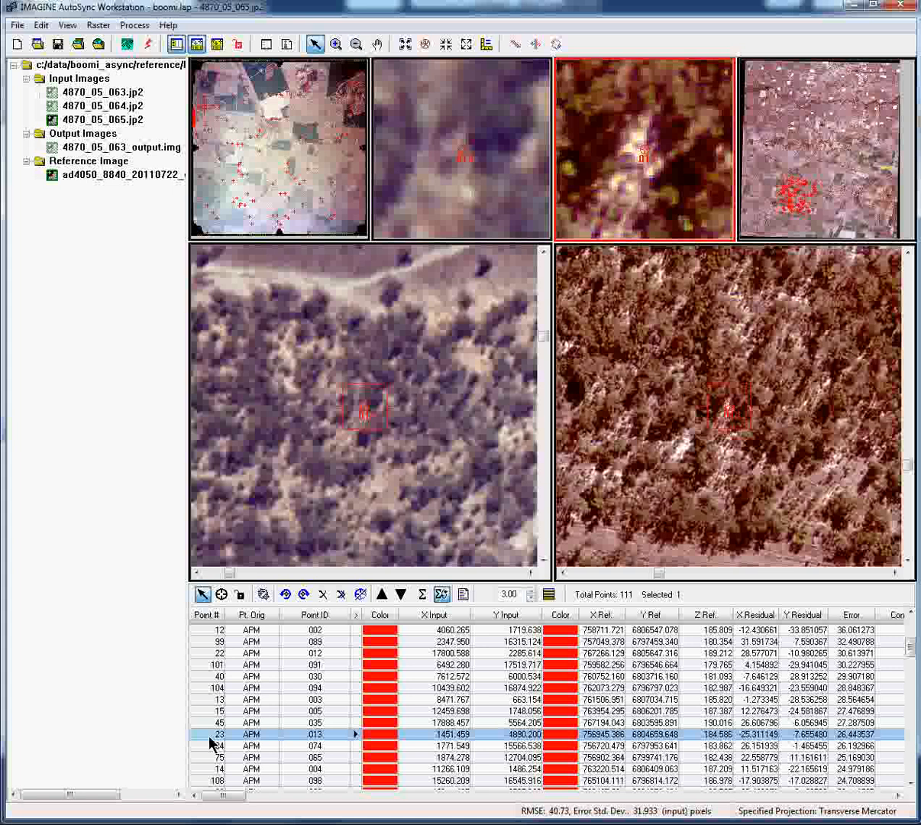
left_click(211, 746)
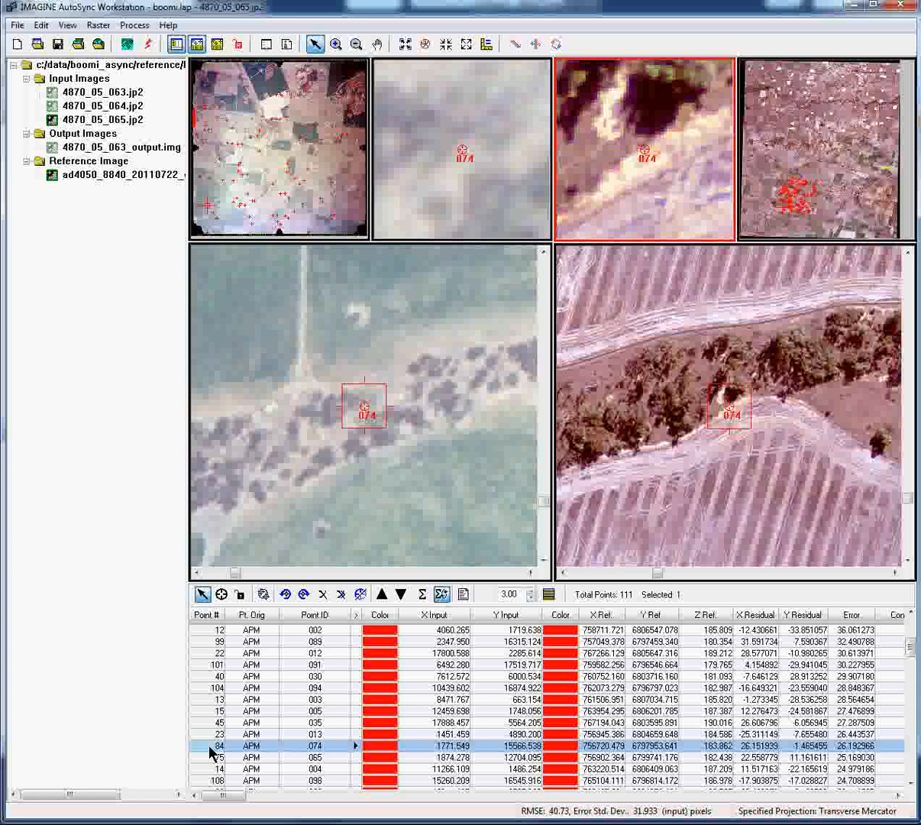
left_click(210, 760)
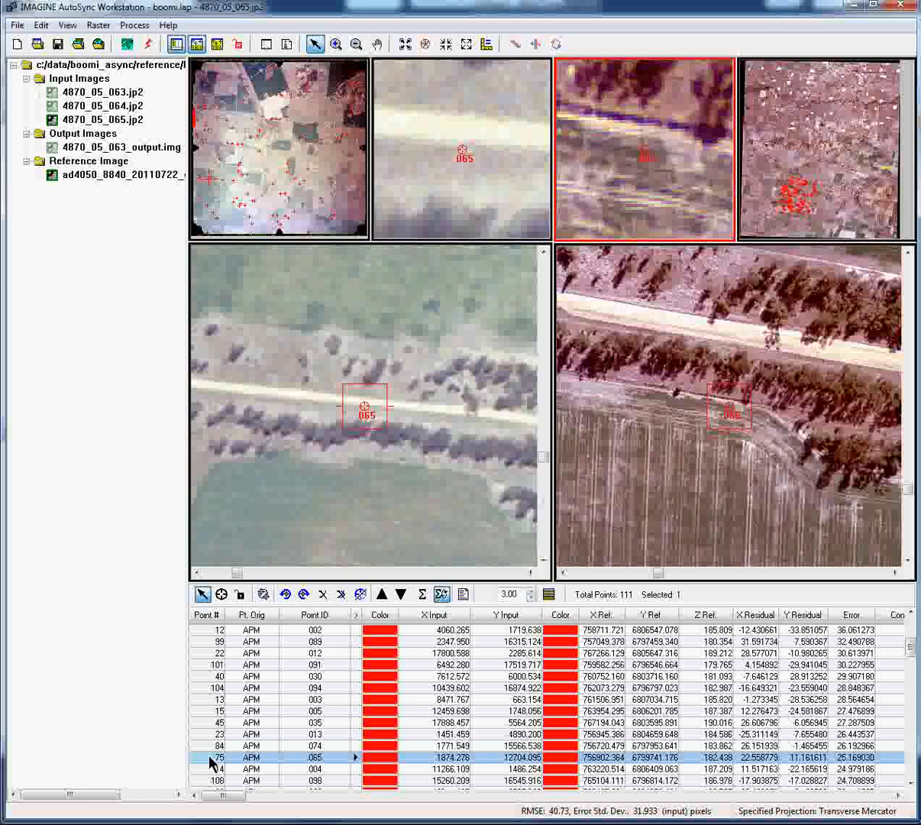
left_click(209, 768)
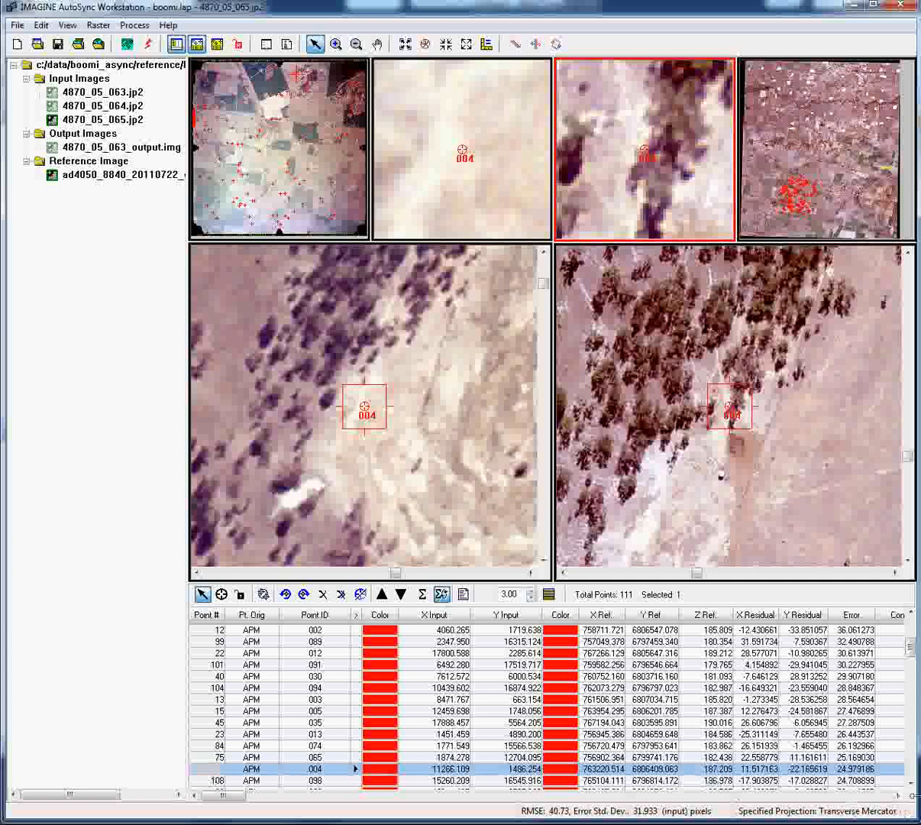
left_click(912, 784)
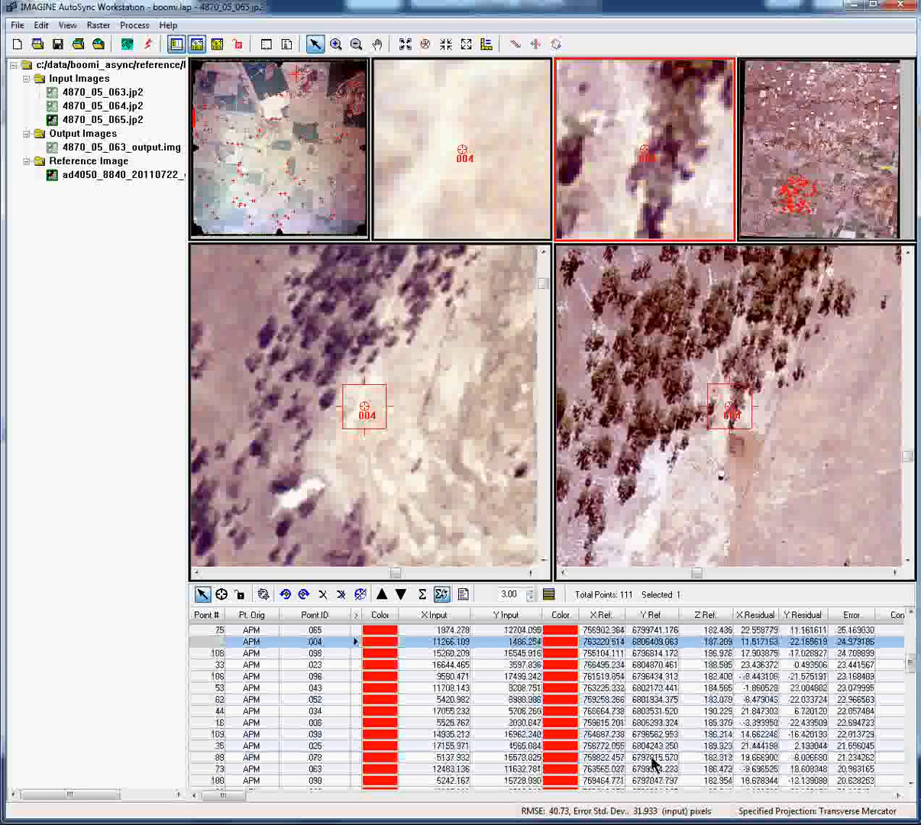
left_click(203, 667)
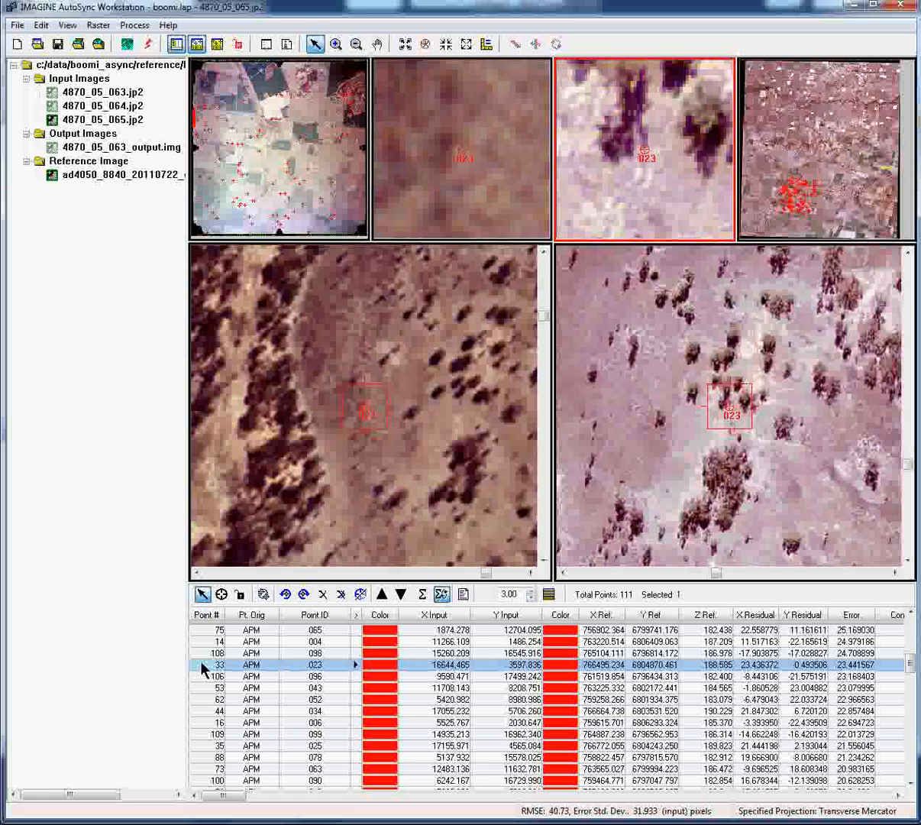
left_click(201, 690)
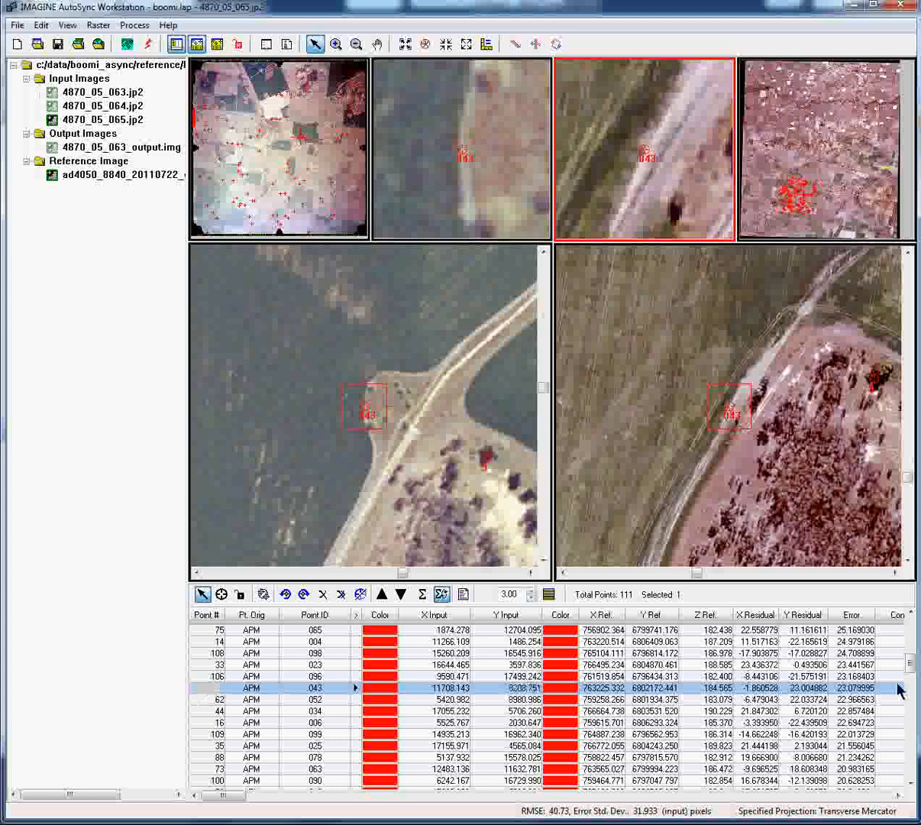
- Select the block of highest-error APM rows starting at point 101, below the manual points, and delete the selection
left_click_drag(913, 666, 913, 630)
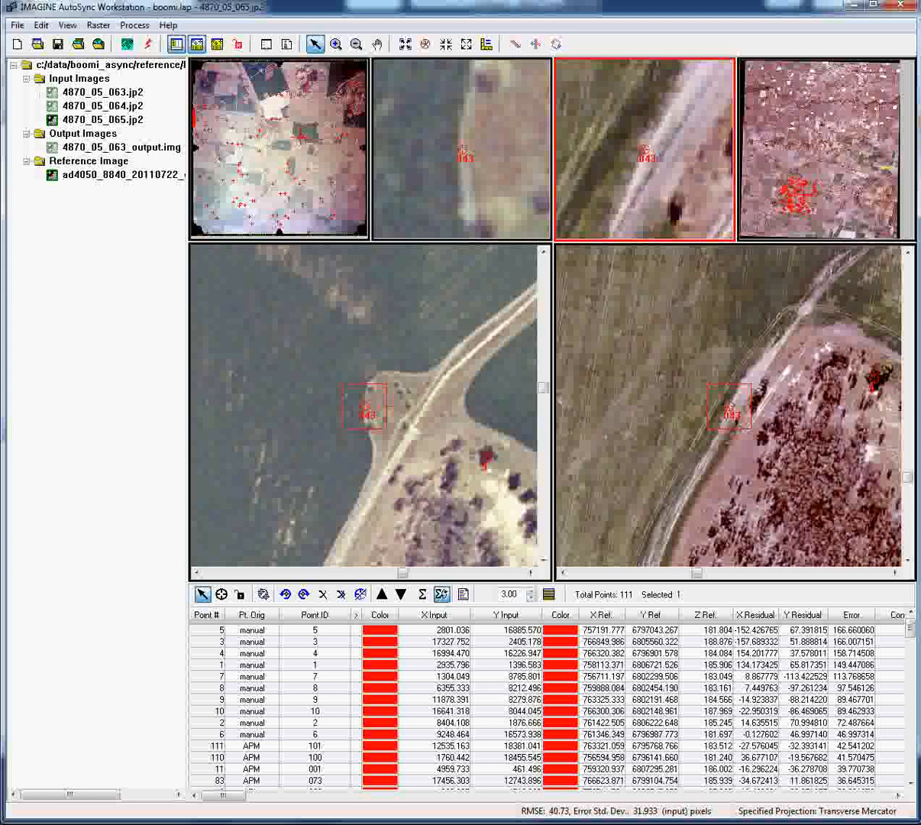
left_click(204, 746)
left_click_drag(203, 749, 205, 802)
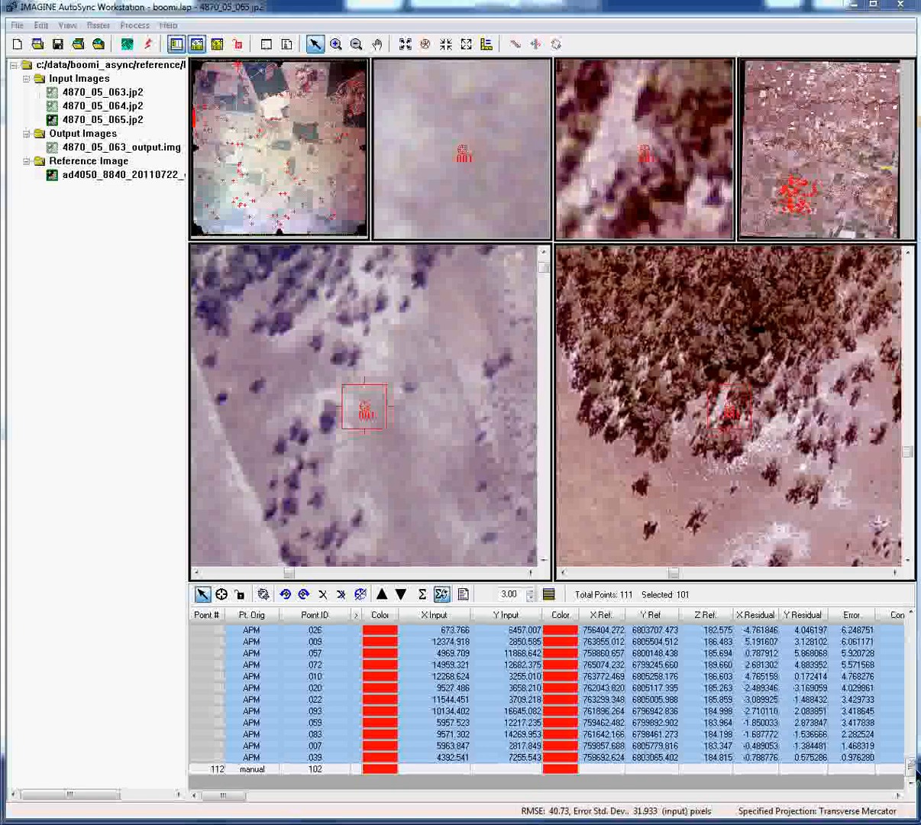
left_click_drag(912, 766, 915, 633)
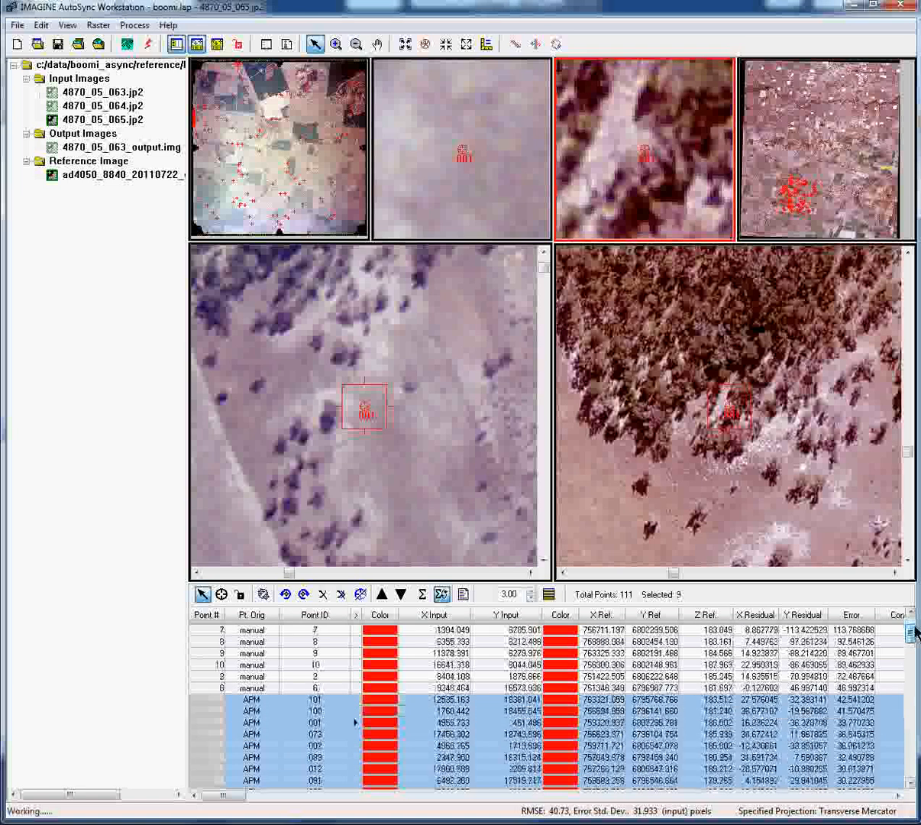
scroll(195, 726, "down", 1)
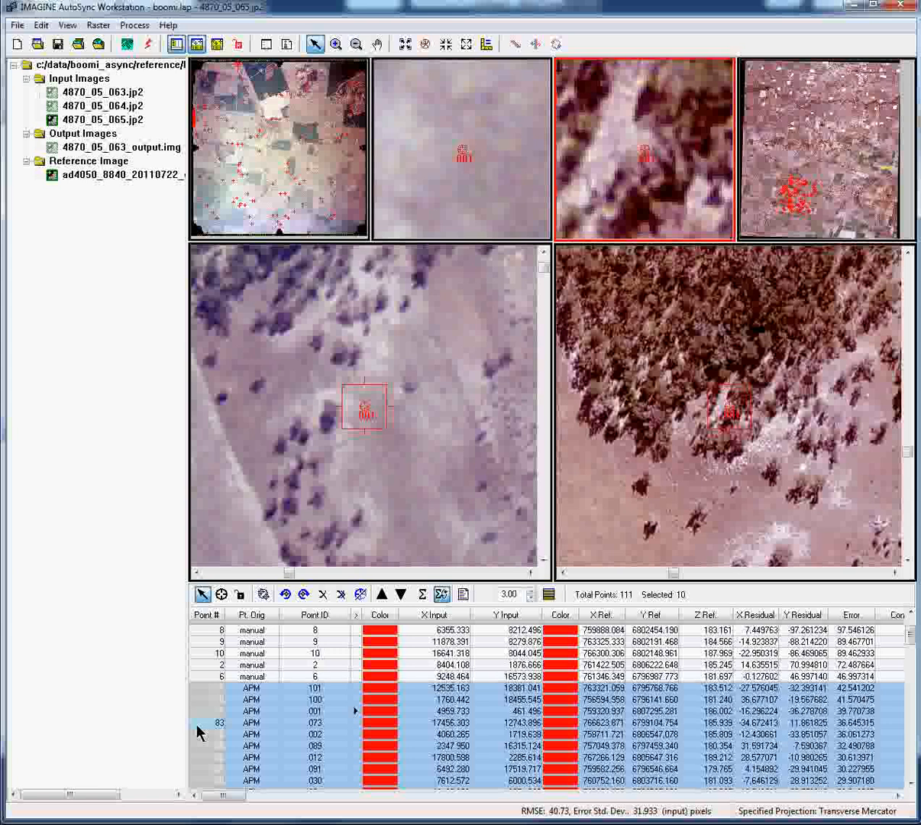
right_click(197, 732)
left_click(248, 658)
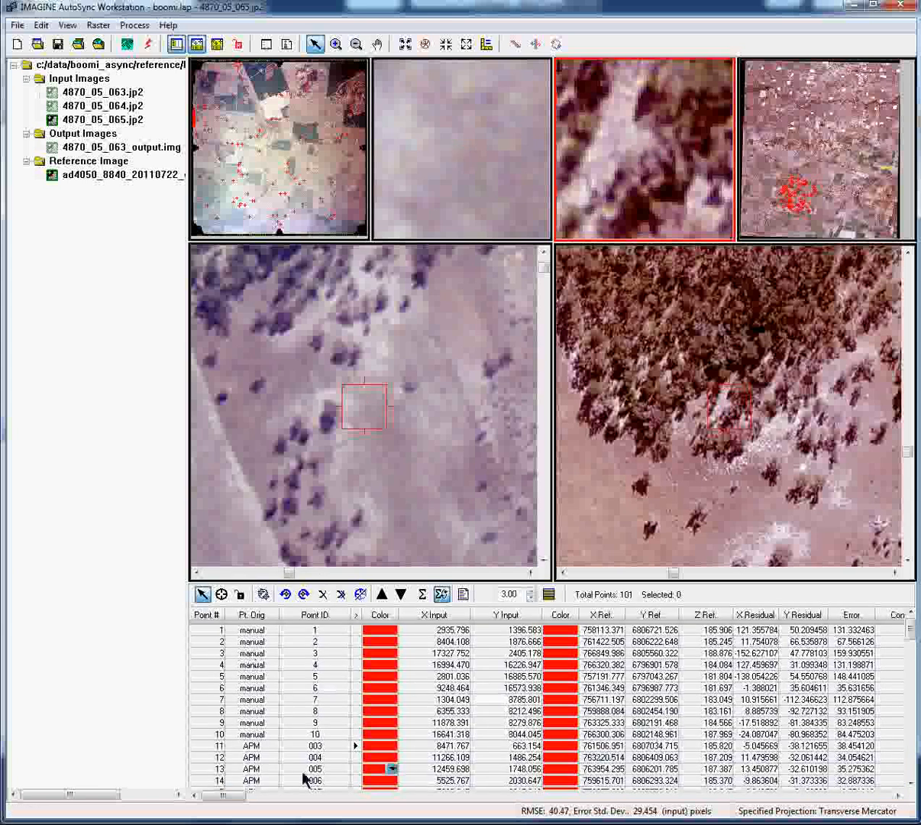
- Delete the remaining APM points in row batches starting at points 003 and 020, keeping only the ten manual points
left_click_drag(213, 752, 210, 798)
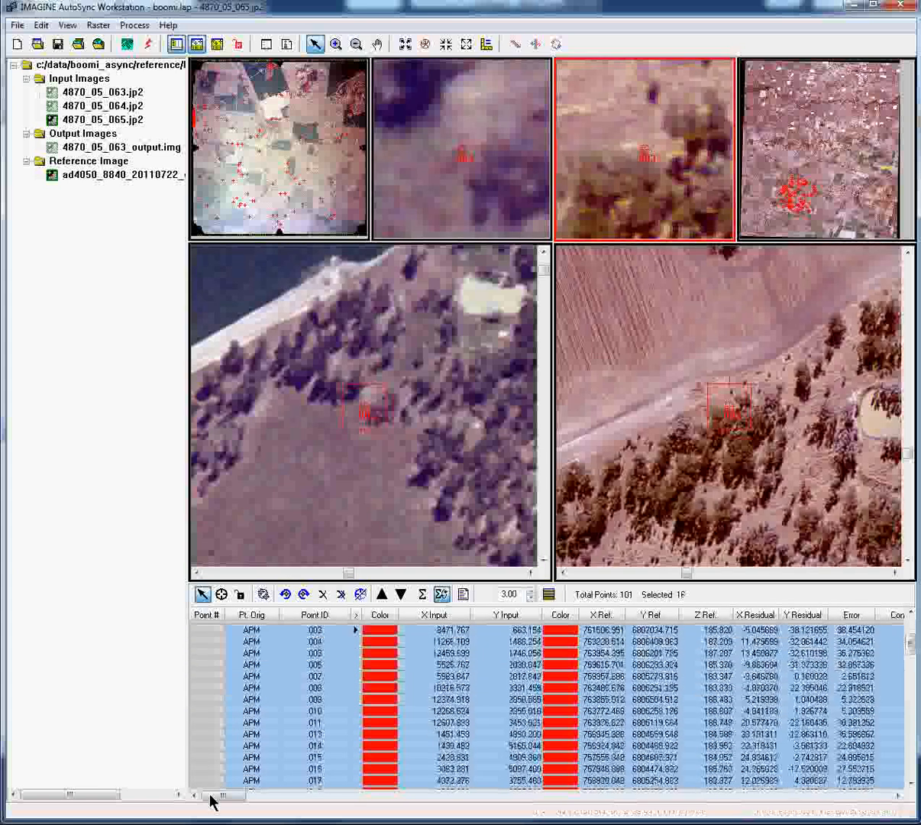
right_click(210, 733)
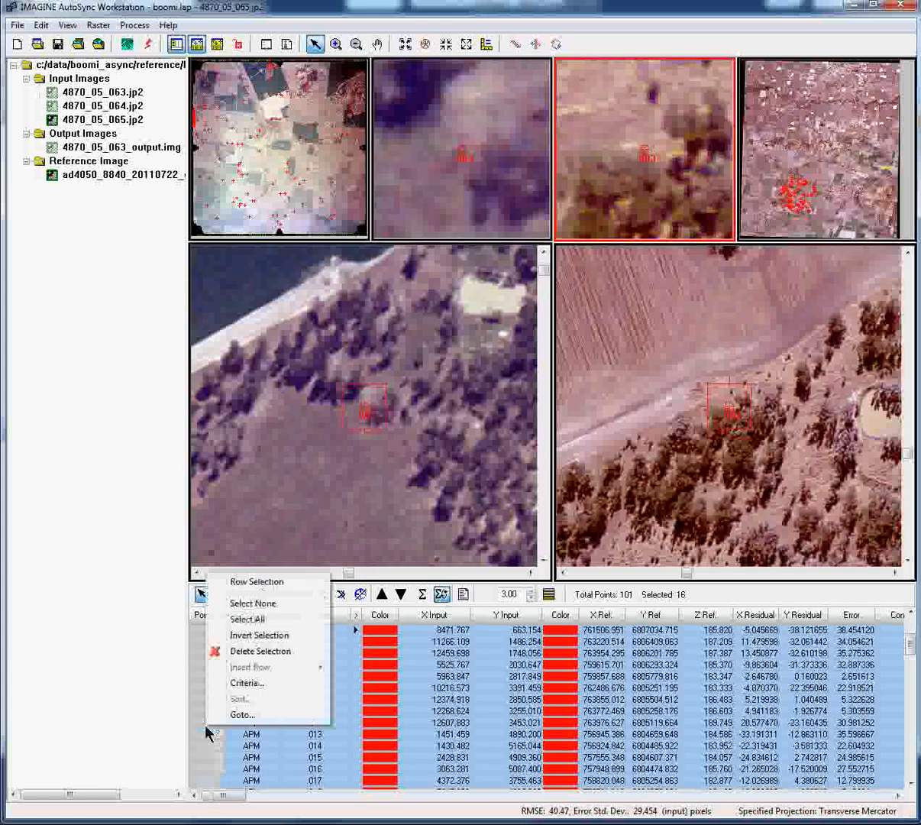
left_click(244, 650)
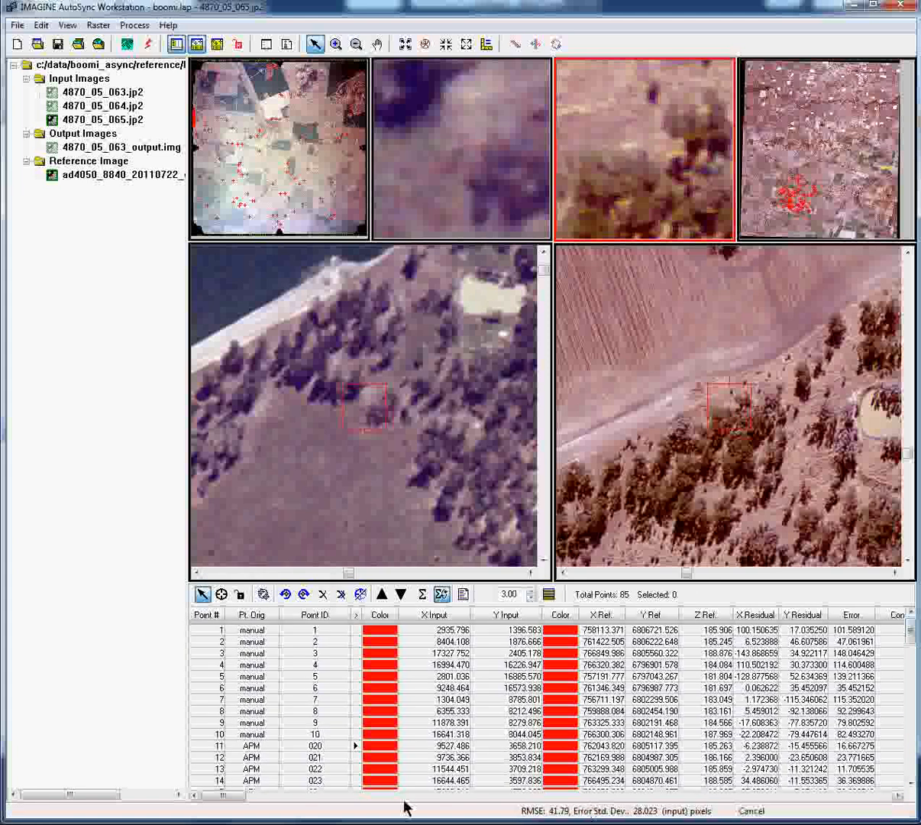
left_click(209, 747)
left_click_drag(210, 747, 208, 811)
right_click(203, 746)
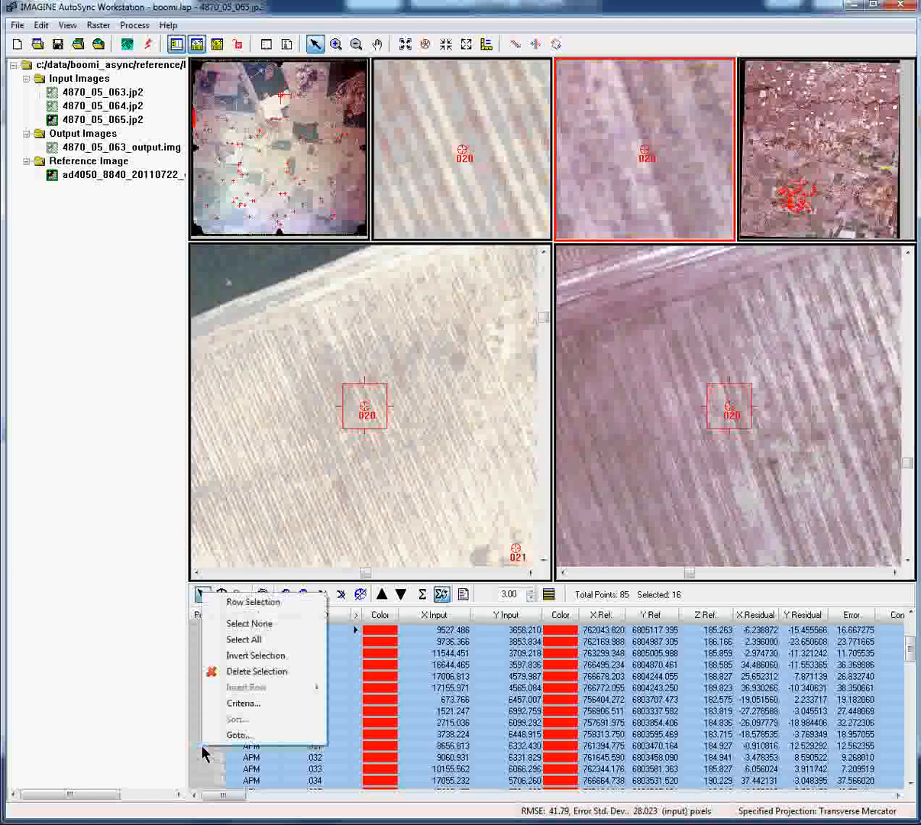
left_click(245, 672)
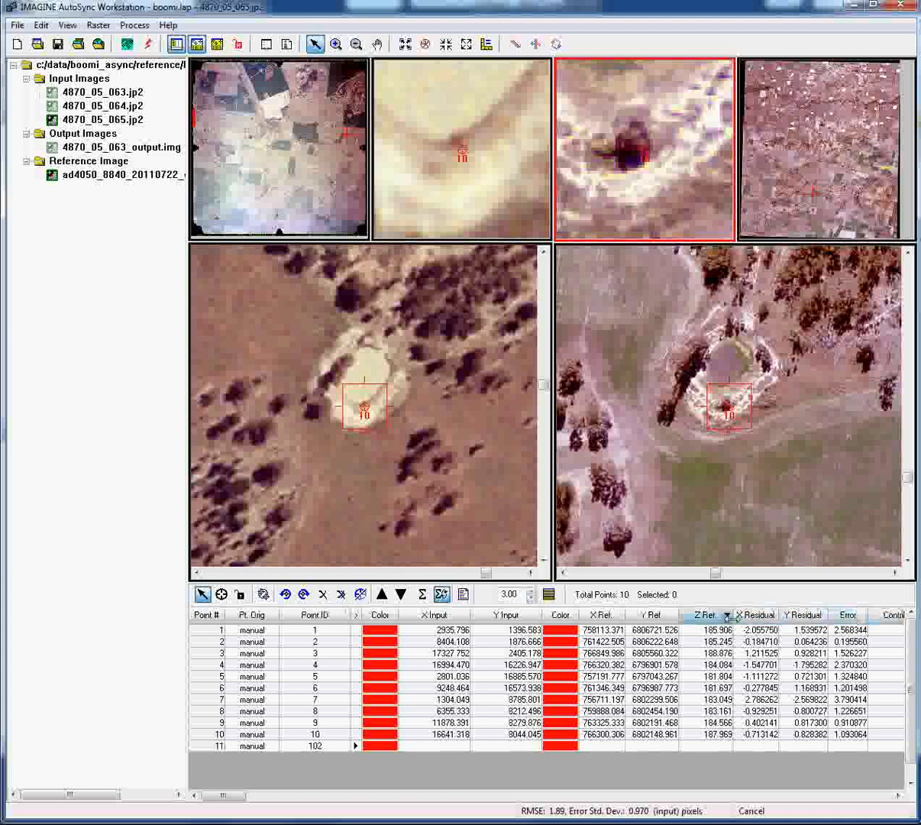
- Narrow the Z Ref., Y Input and Contribution columns and sort the table by Contribution, largest first
left_click_drag(733, 615, 712, 616)
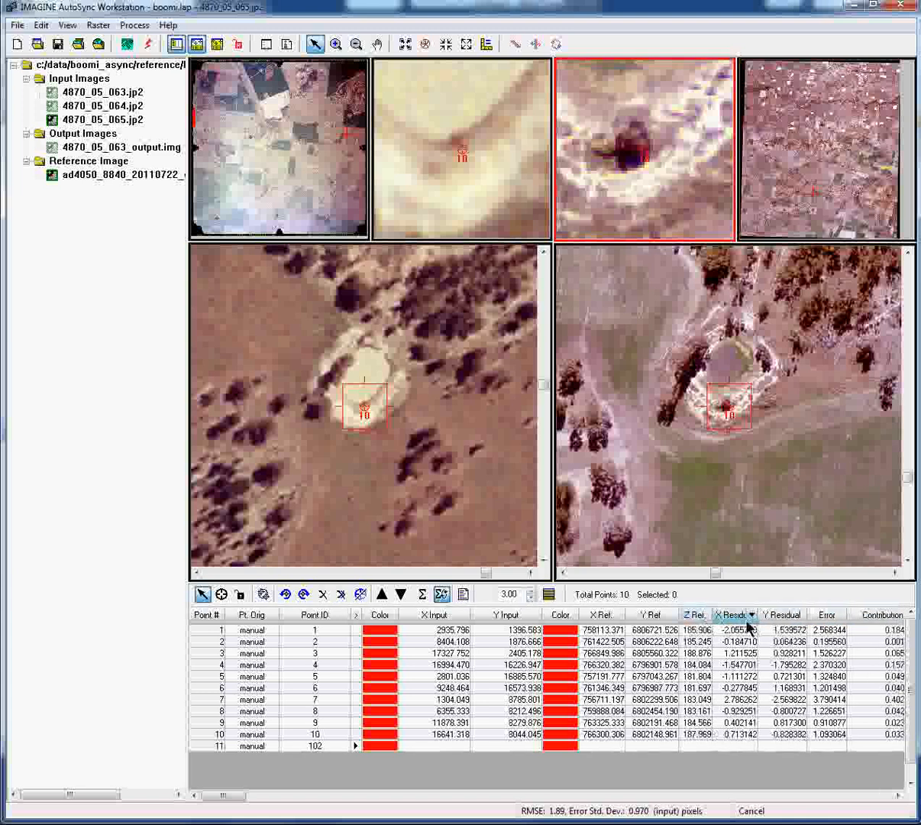
left_click_drag(540, 619, 519, 617)
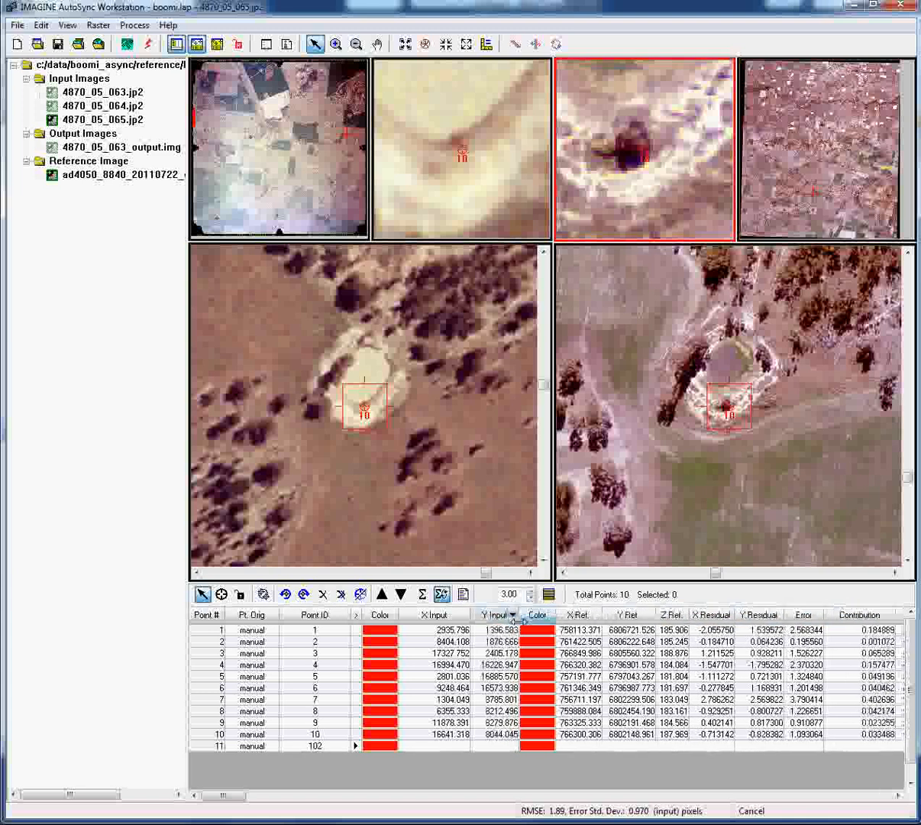
left_click(890, 619)
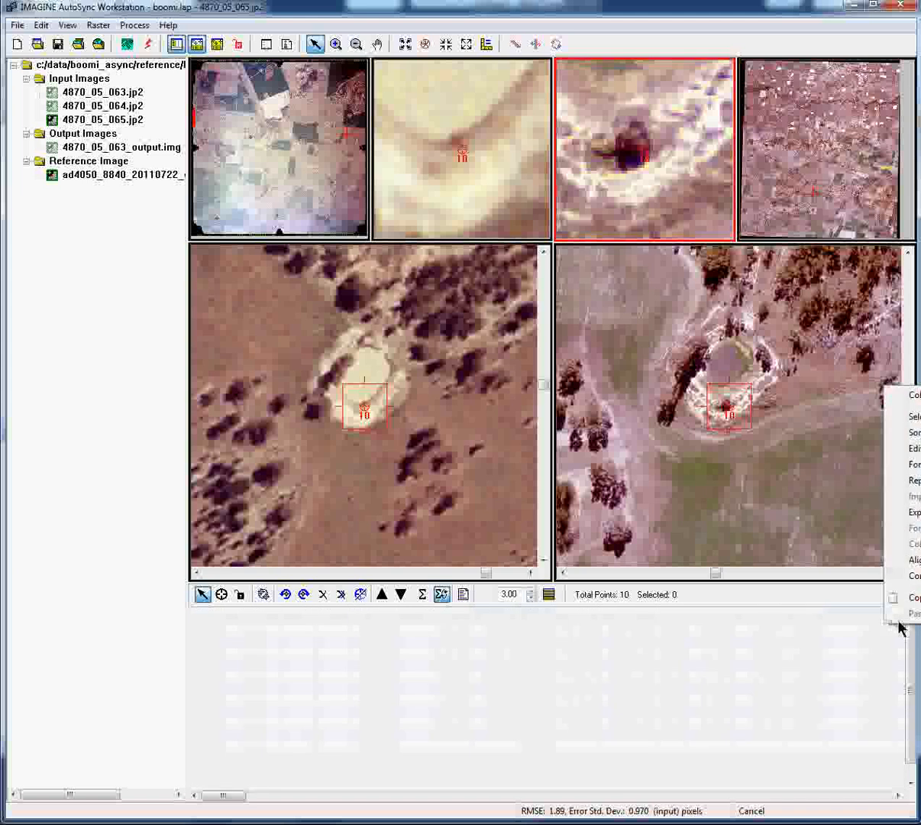
left_click(916, 432)
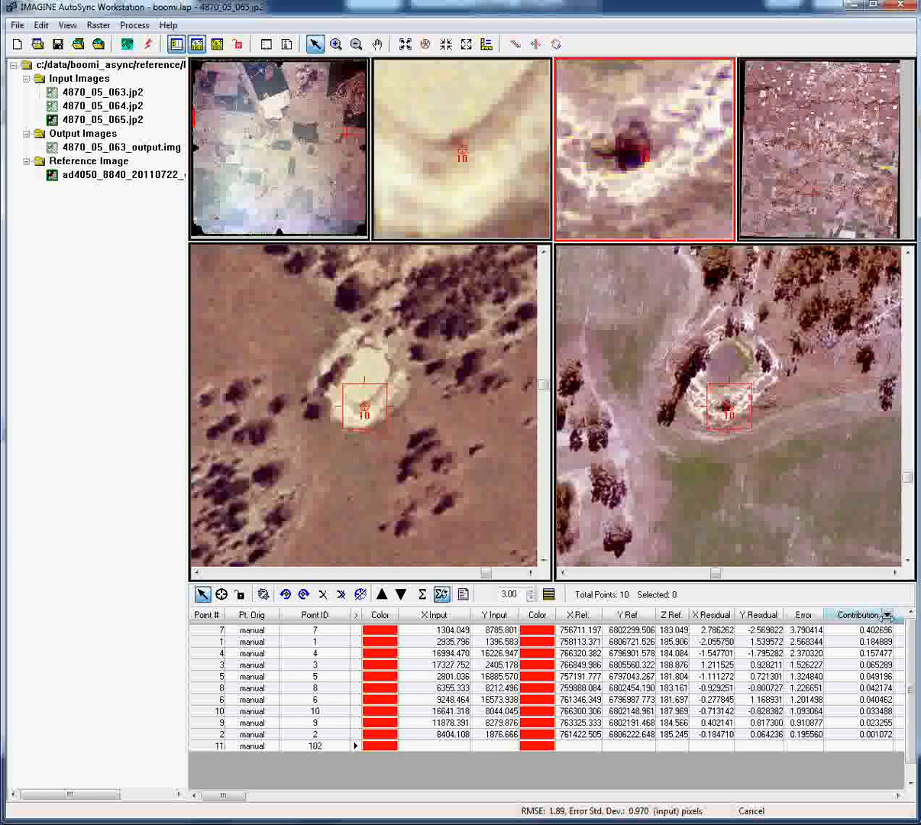
left_click_drag(896, 617, 870, 620)
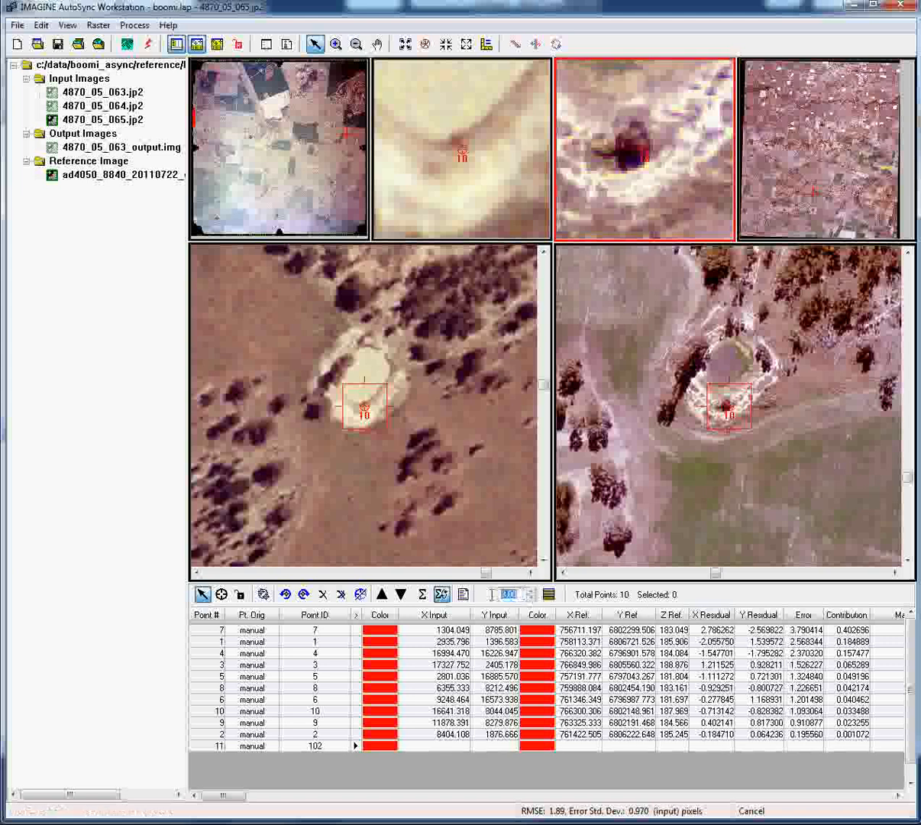
- Select the manual control points that exceed an error threshold of 3.00
left_click_drag(522, 594, 492, 593)
type("2")
left_click(531, 591)
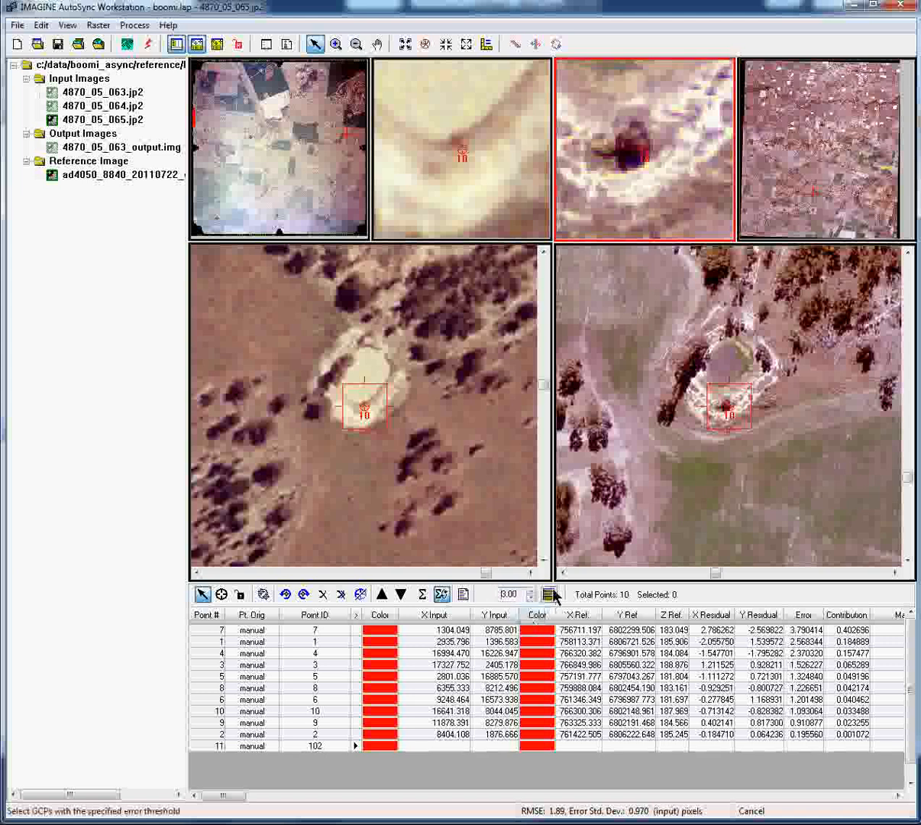
left_click(552, 593)
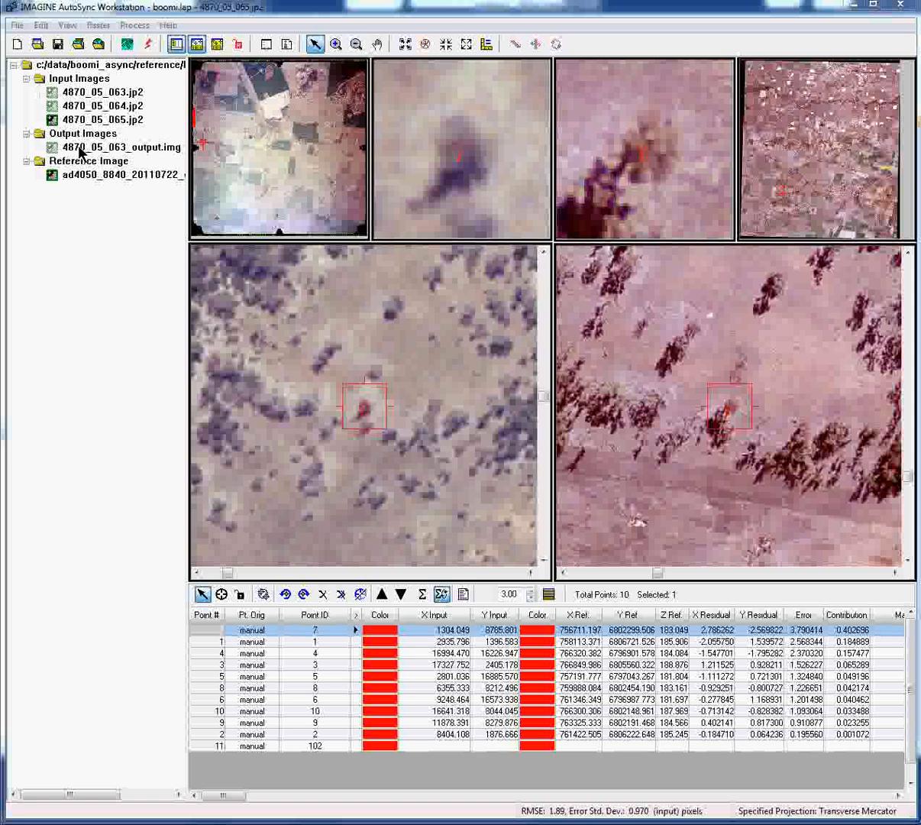
- Display 4870_05_063_output.img over the reference image and zoom in to the output image's extent
left_click(89, 93)
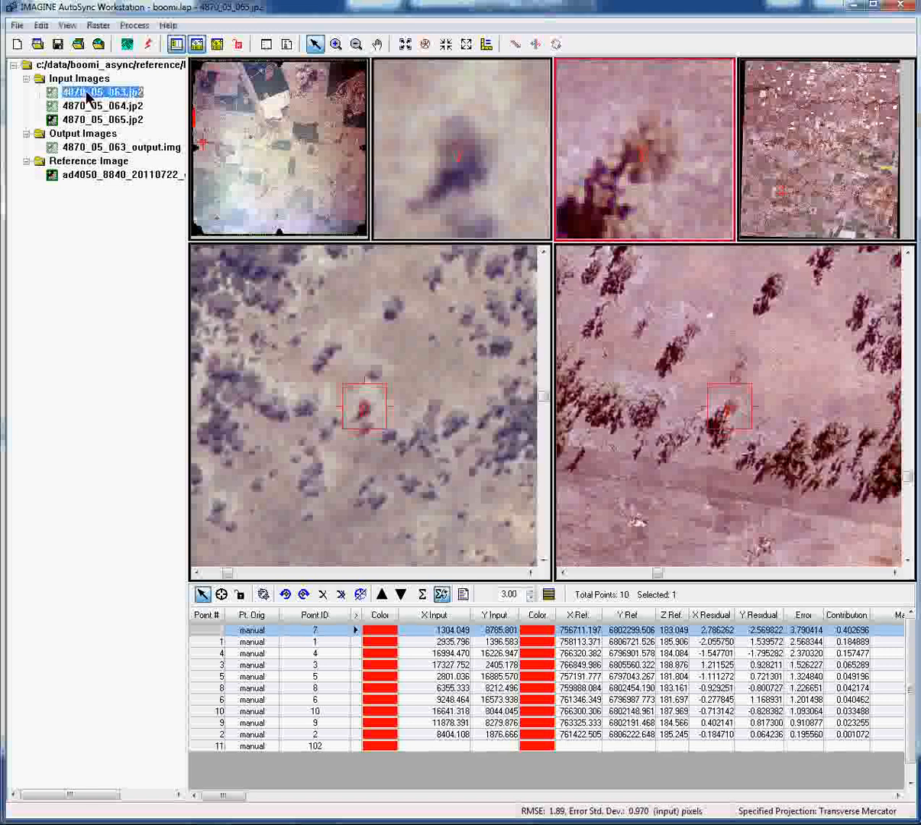
double_click(84, 148)
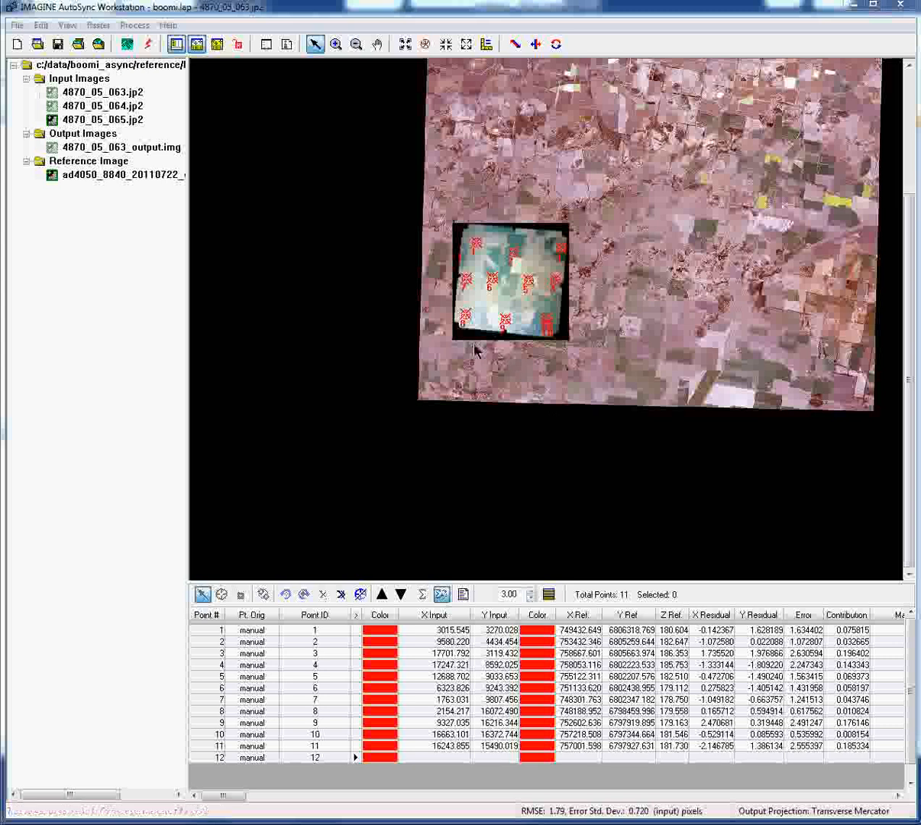
left_click(336, 46)
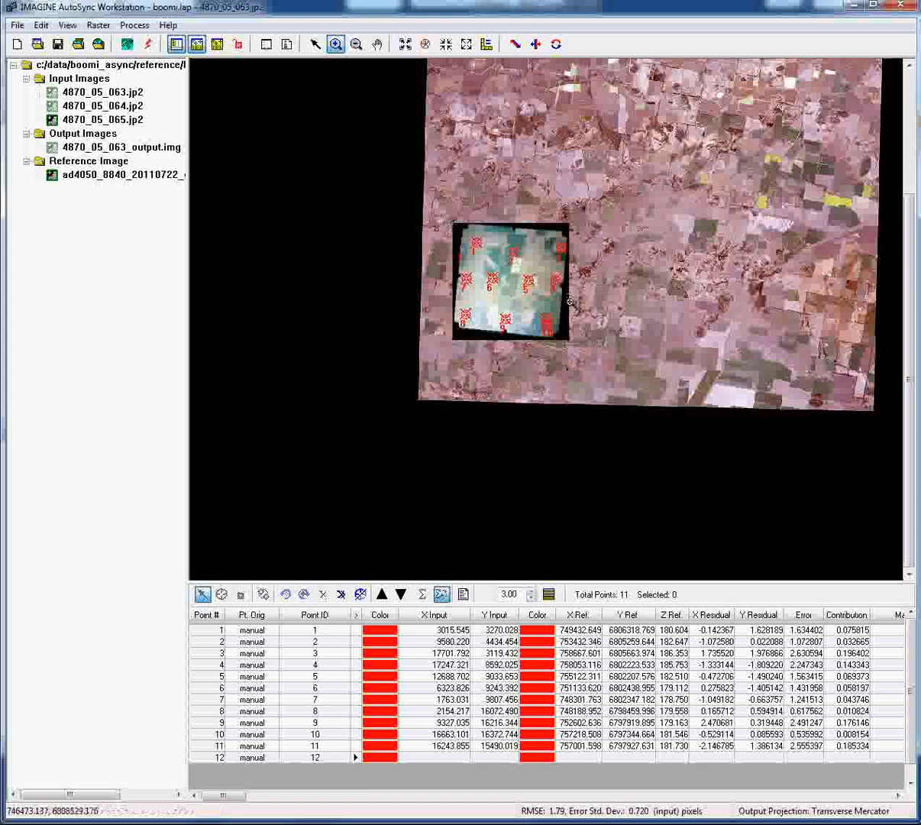
left_click(571, 338)
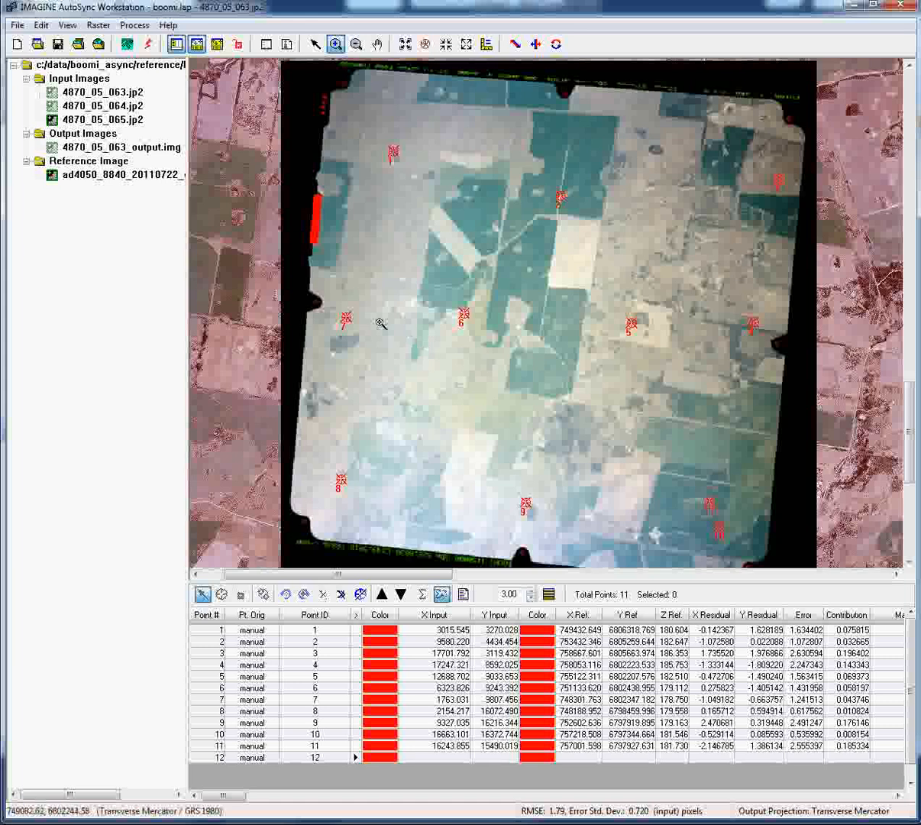
- Compare the output with the reference image using Viewer Swipe, moving the vertical swipe position to 74, then close it
left_click(538, 48)
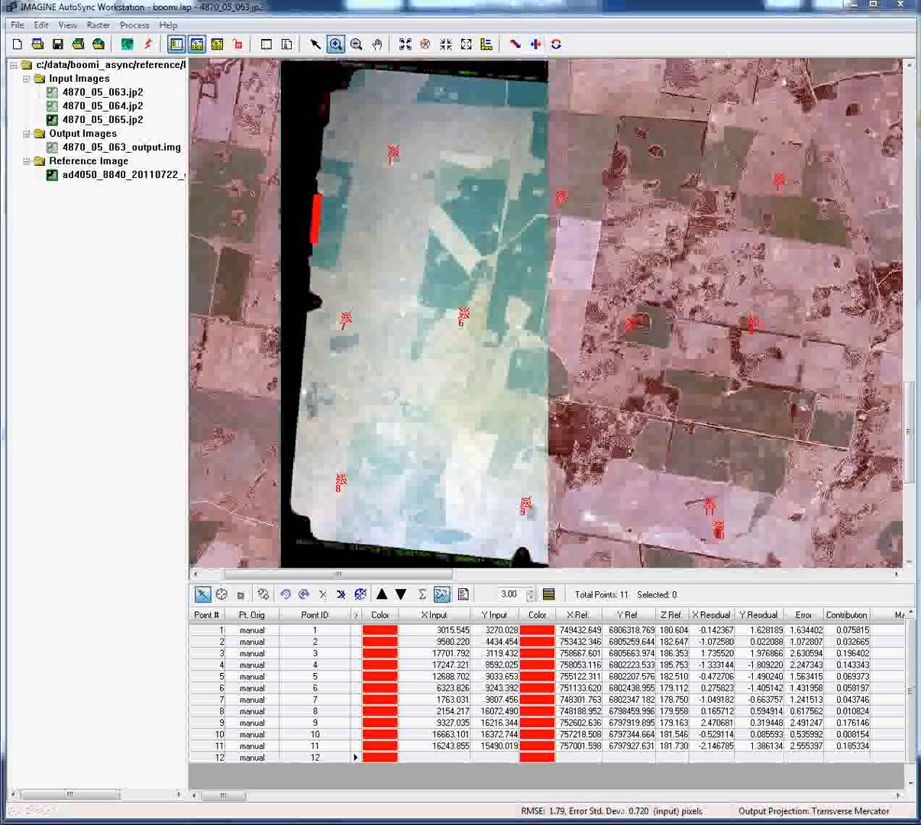
left_click_drag(898, 139, 146, 527)
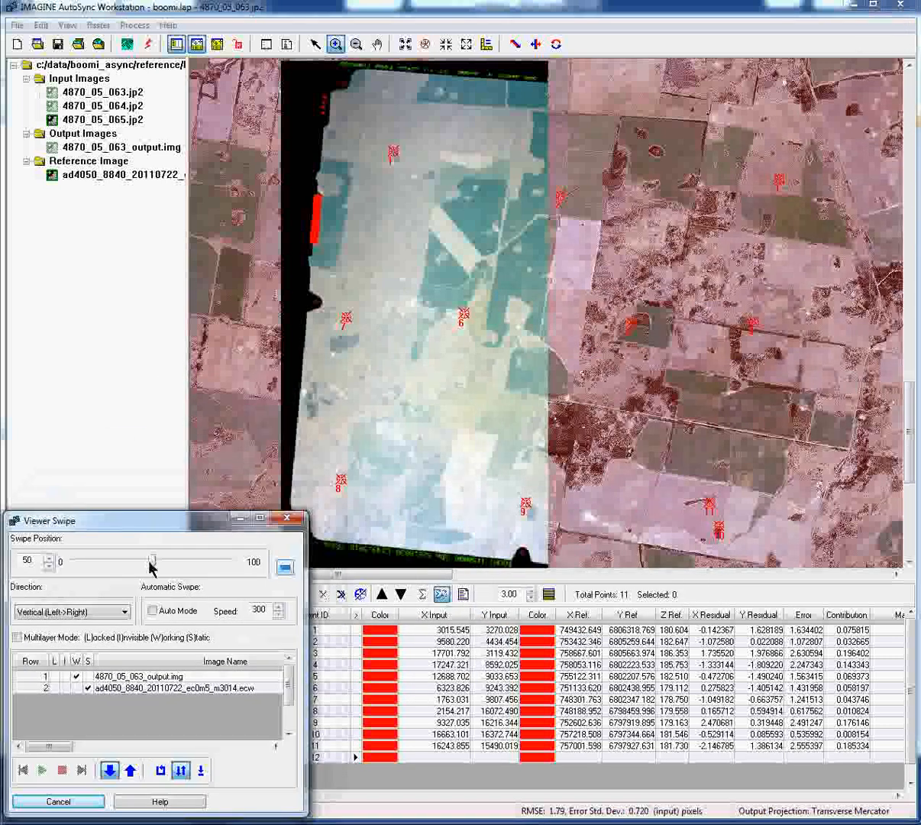
left_click_drag(153, 562, 188, 589)
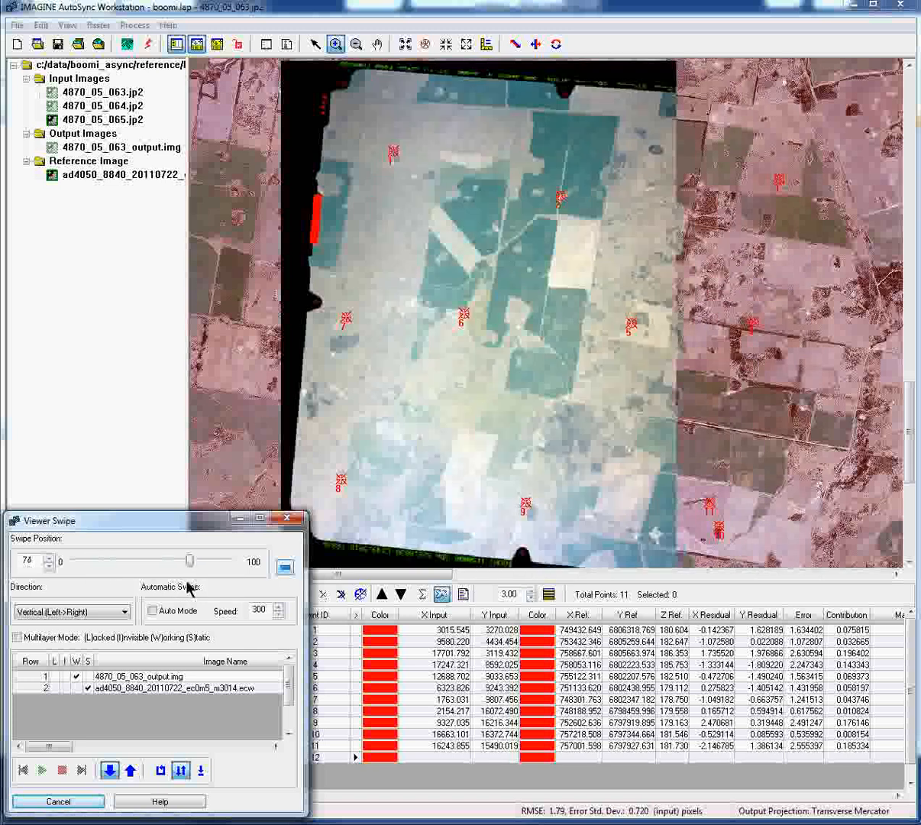
left_click(90, 802)
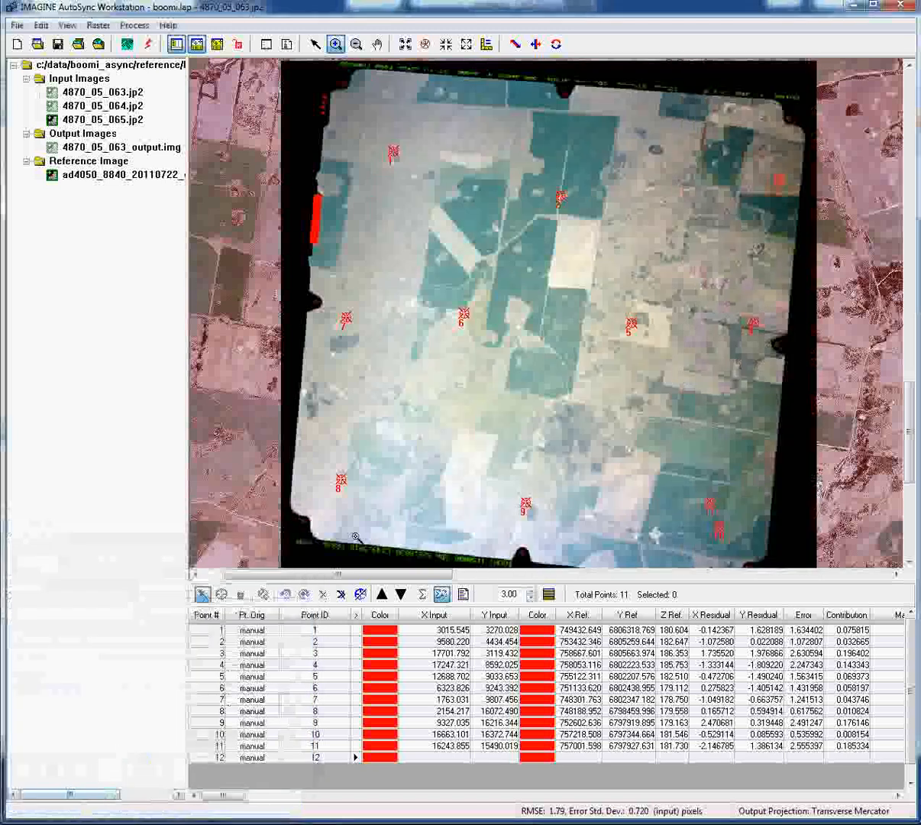
- Compare the output with the reference image using Viewer Flicker, first in Auto Mode at speed 300, then manually
left_click(556, 45)
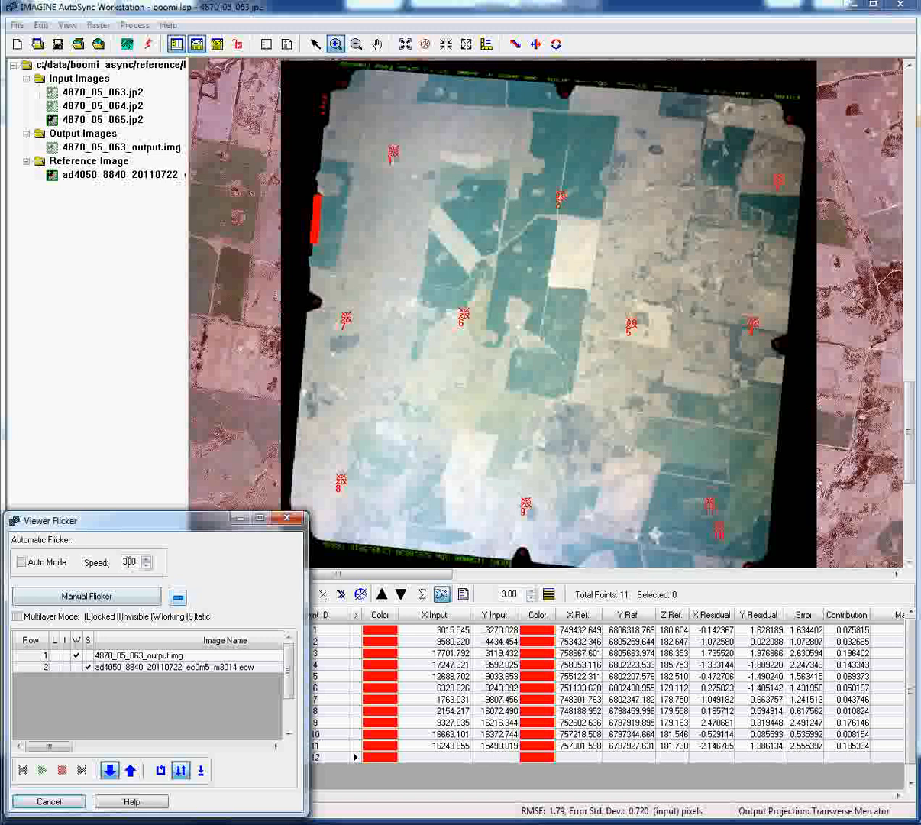
left_click(22, 563)
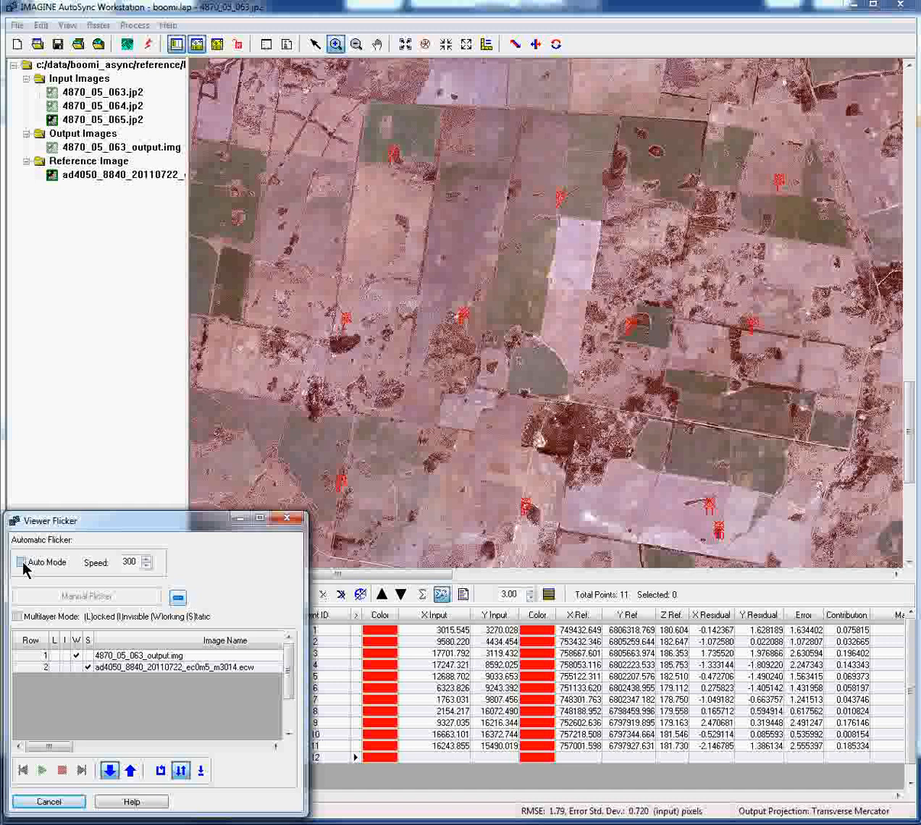
left_click(21, 562)
left_click(69, 597)
left_click(69, 596)
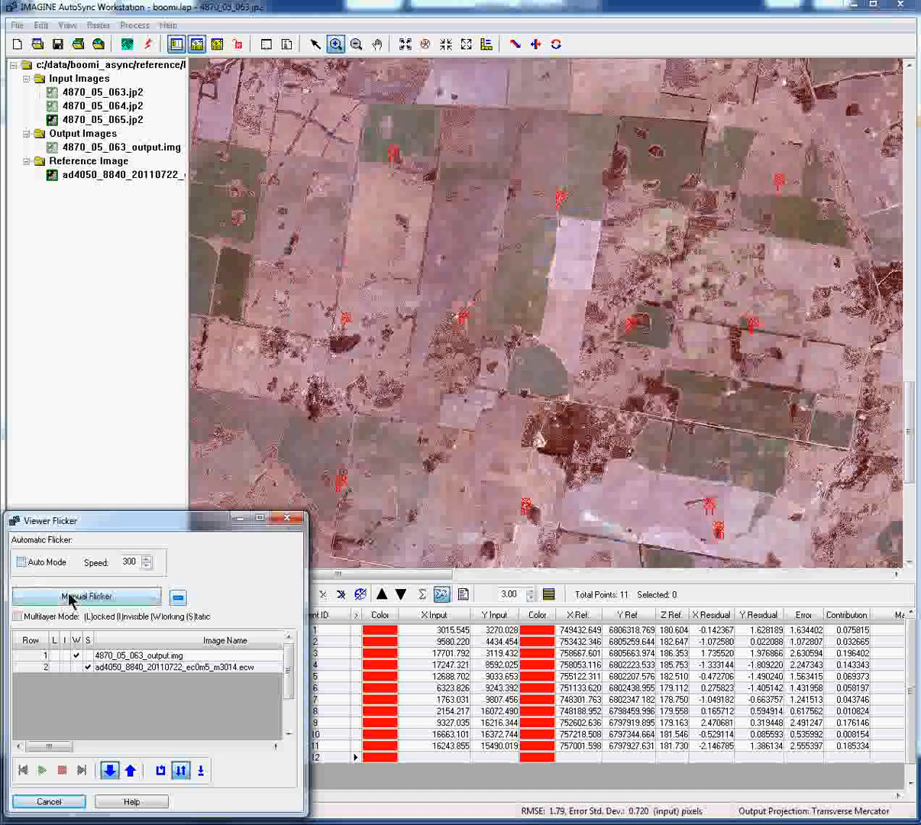
- Flicker manually between 4870_05_063_output.img and the reference image a few more times, and close Viewer Flicker
left_click(70, 597)
left_click(69, 597)
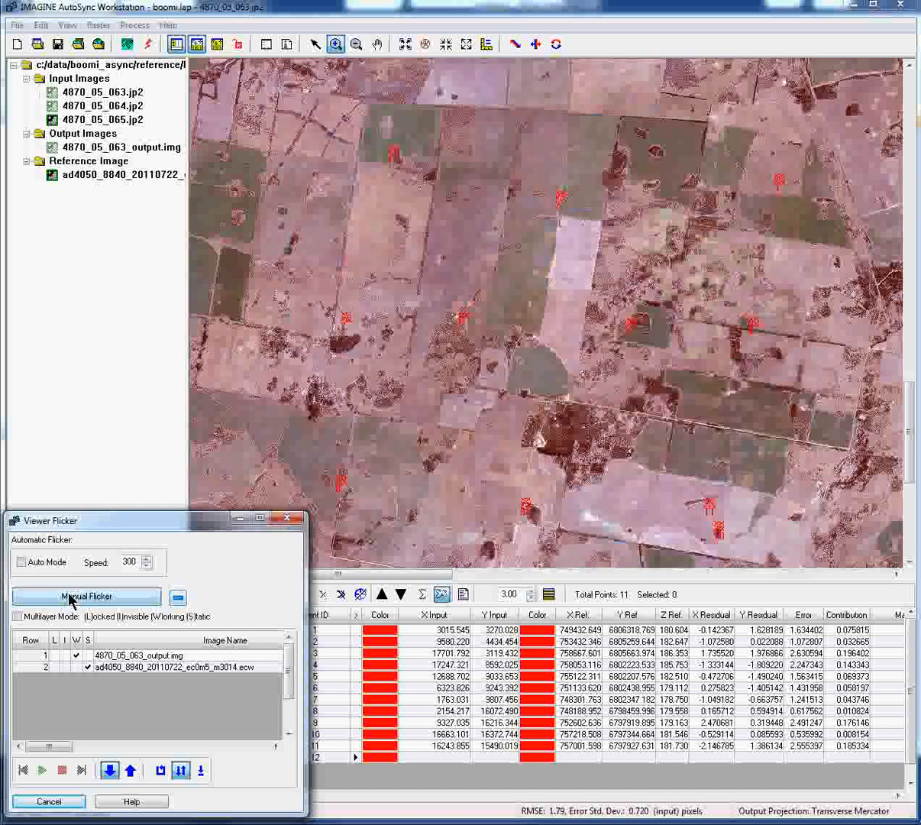
left_click(49, 802)
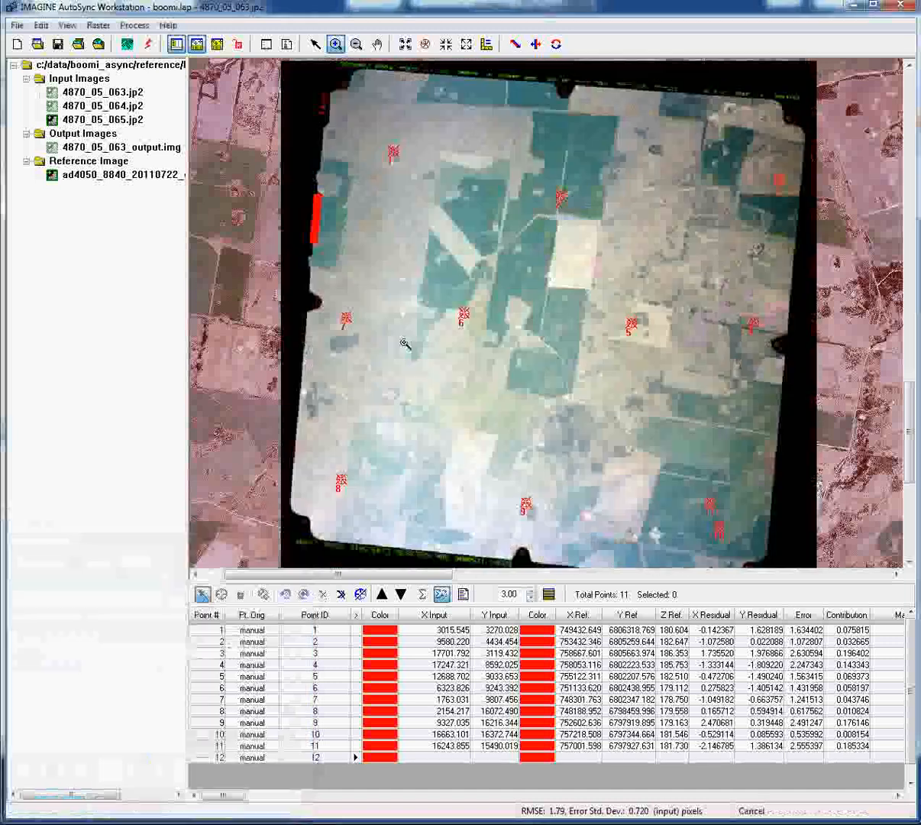
- Compare 4870_05_063_output.img with the reference image using Viewer Blend/Fade, varying the blend percentage, and close it
left_click(514, 46)
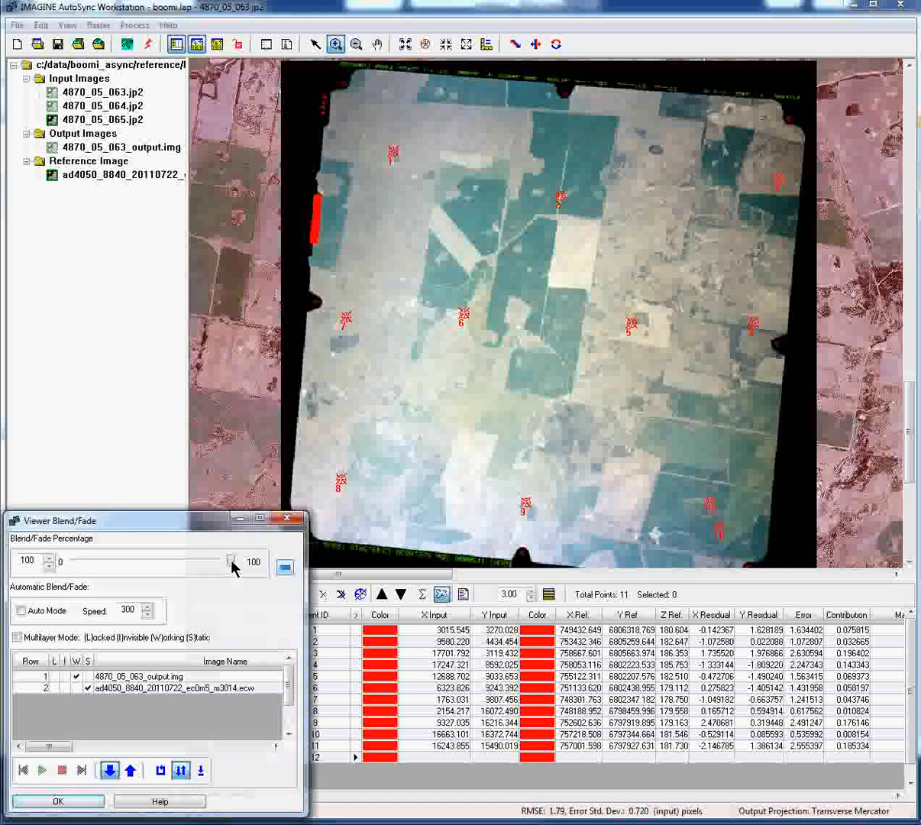
mouse_move(232, 563)
left_mouse_down()
mouse_move(108, 562)
mouse_move(226, 564)
left_mouse_up()
left_click(81, 802)
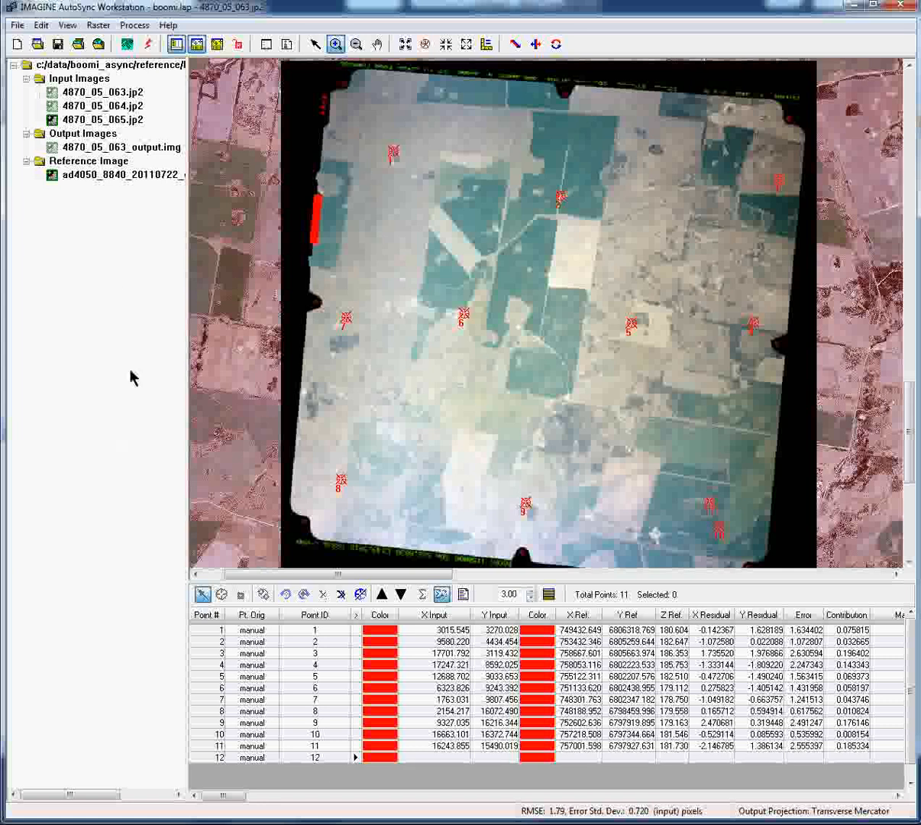
- Run Calibrate/Resample on the input image 4870_05_065.jp2 to produce its rectified output image
right_click(73, 122)
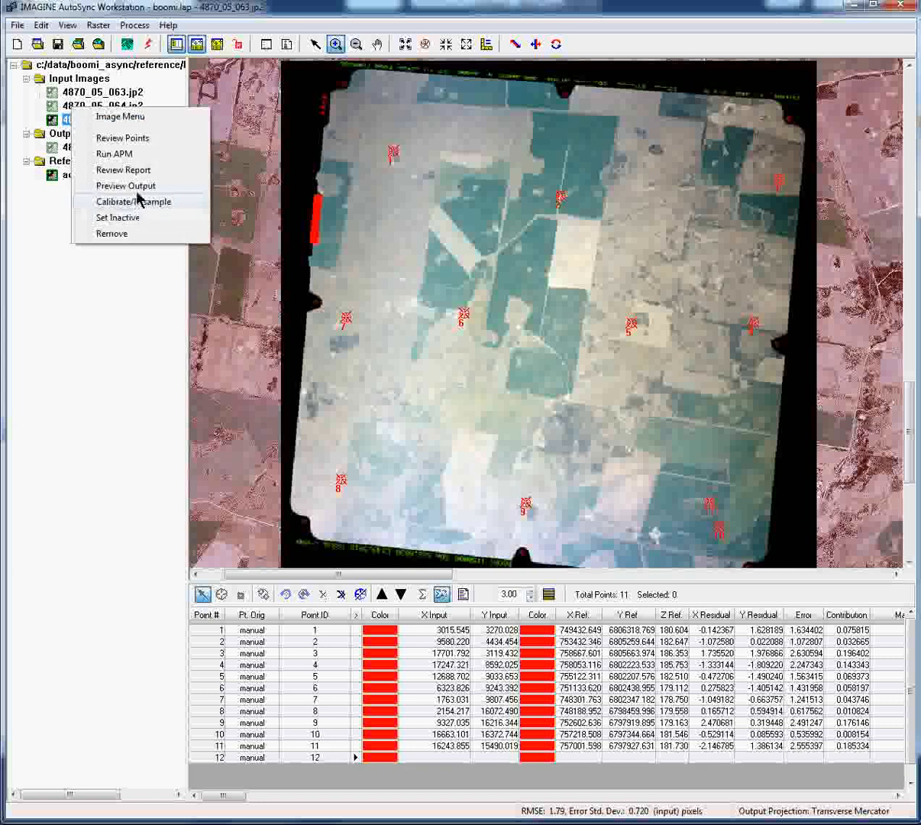
left_click(83, 329)
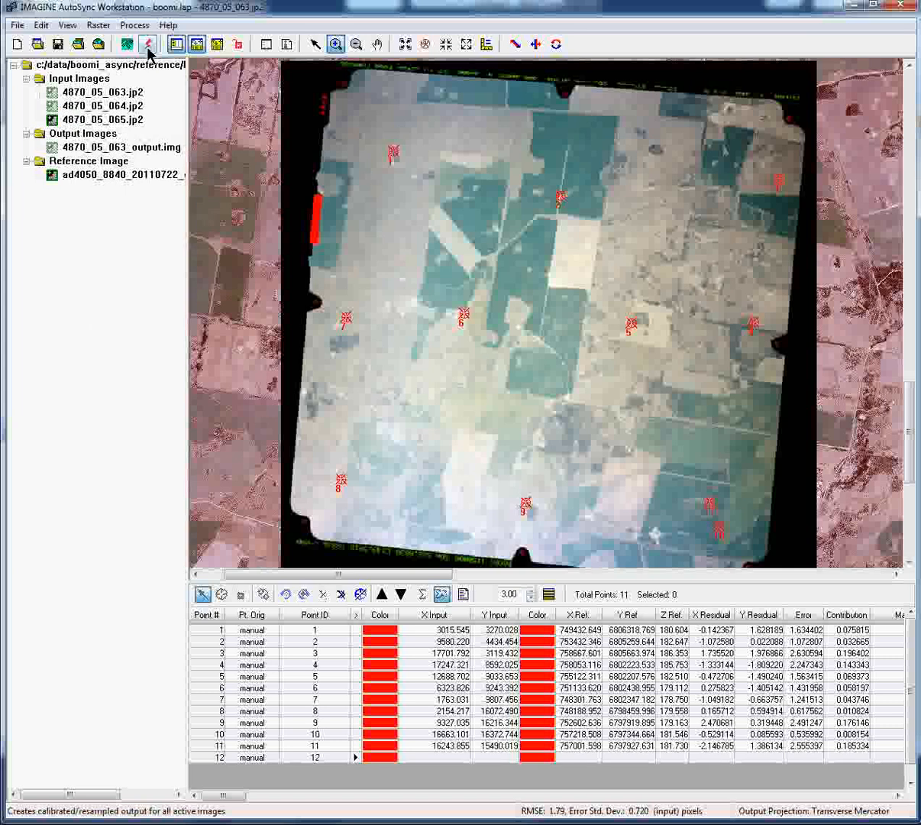
right_click(102, 125)
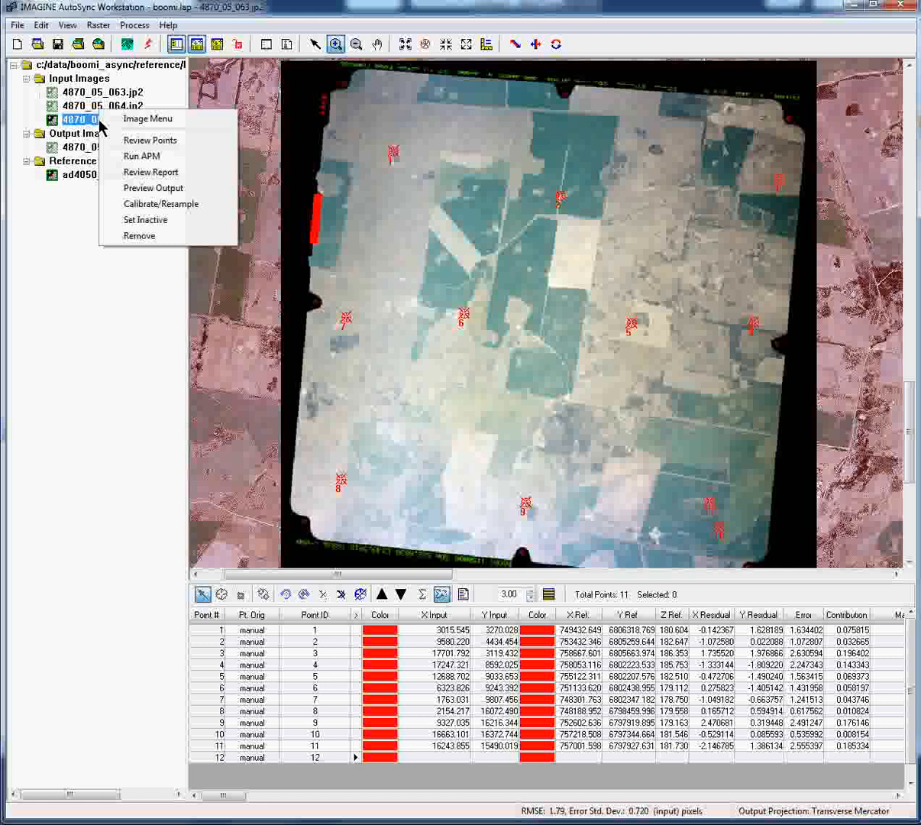
left_click(132, 210)
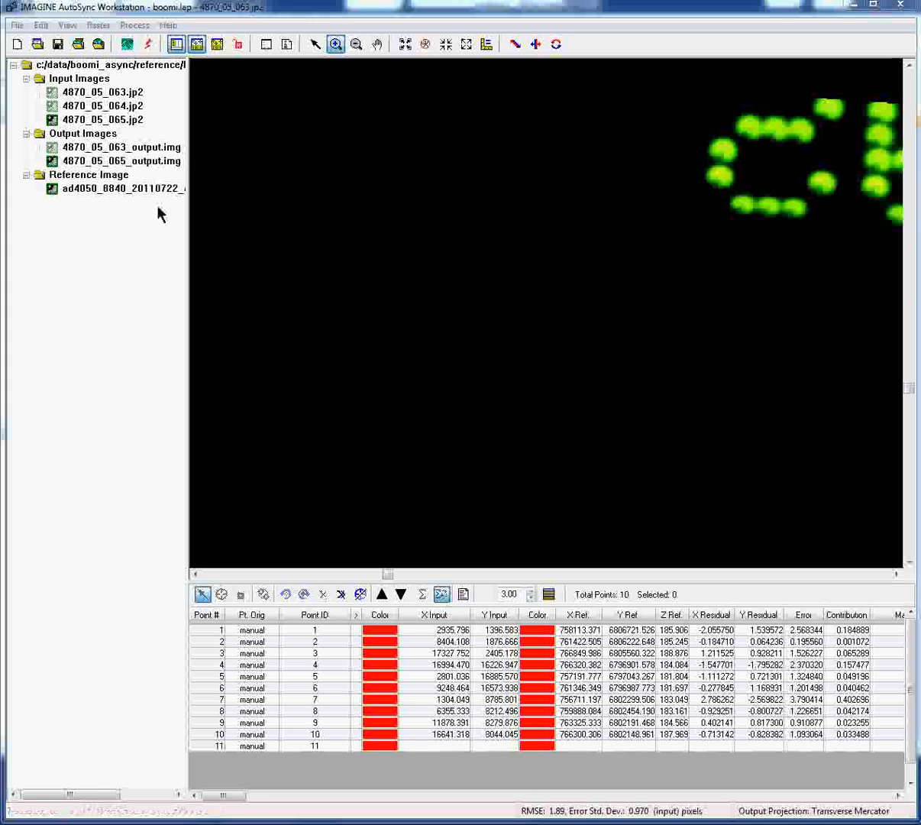
- Fit the imagery to the main view and zoom in to the extent of 4870_05_065_output.img
right_click(253, 217)
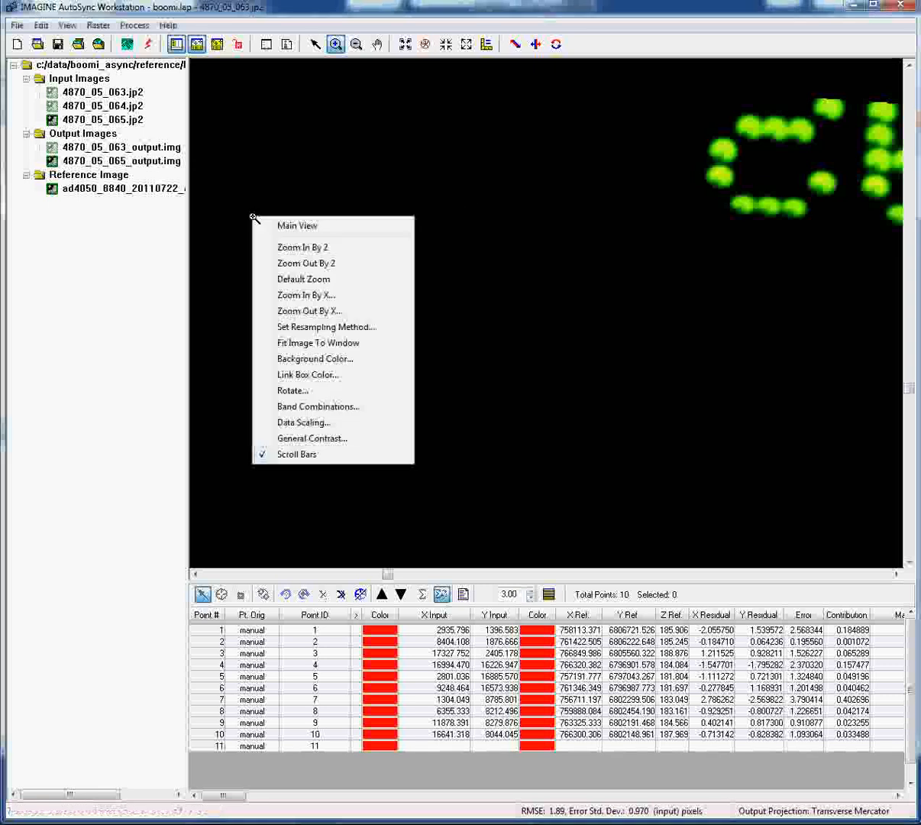
left_click(304, 349)
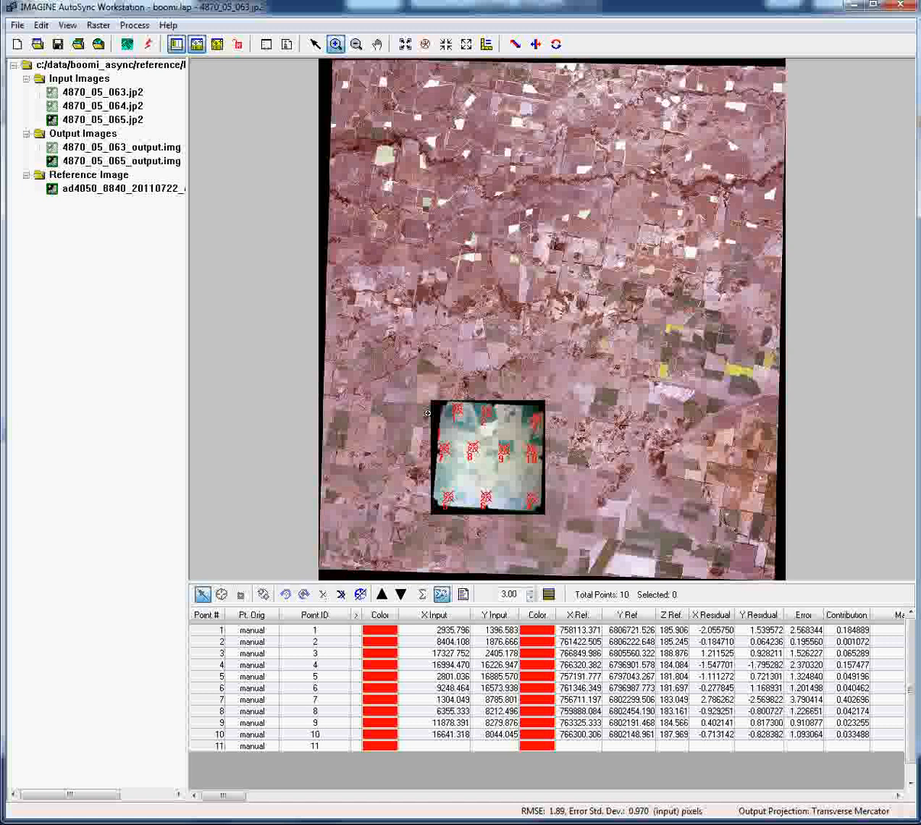
left_click_drag(427, 396, 549, 517)
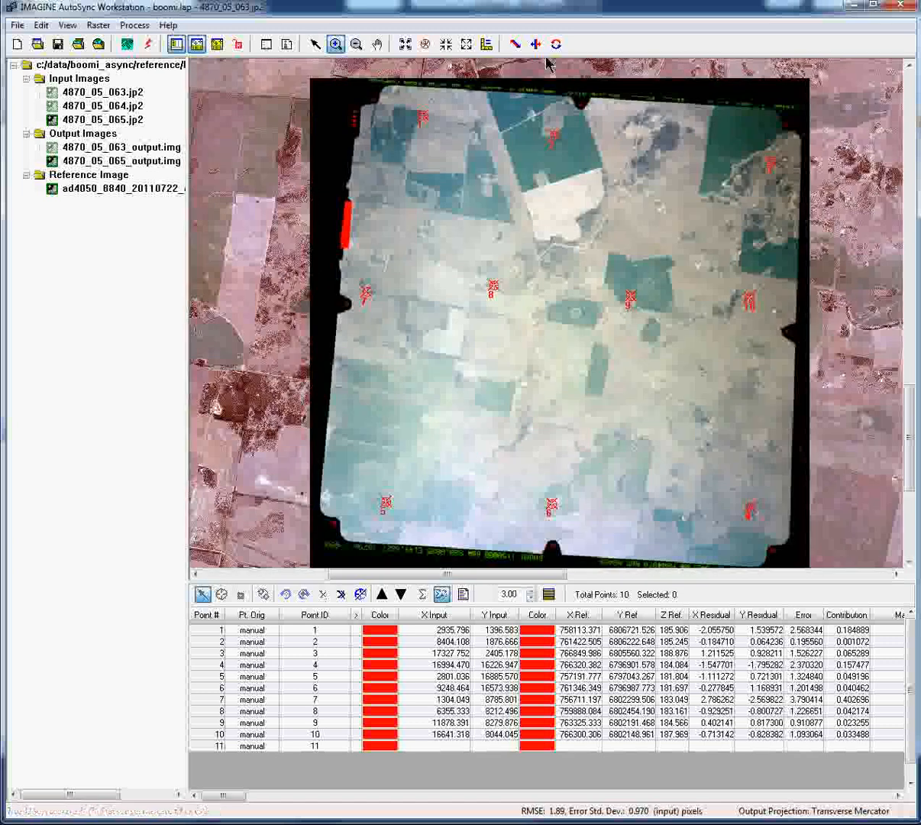
- Compare 4870_05_065_output.img with the reference image using Viewer Swipe, moving the vertical swipe position to 11, and close it
left_click(536, 45)
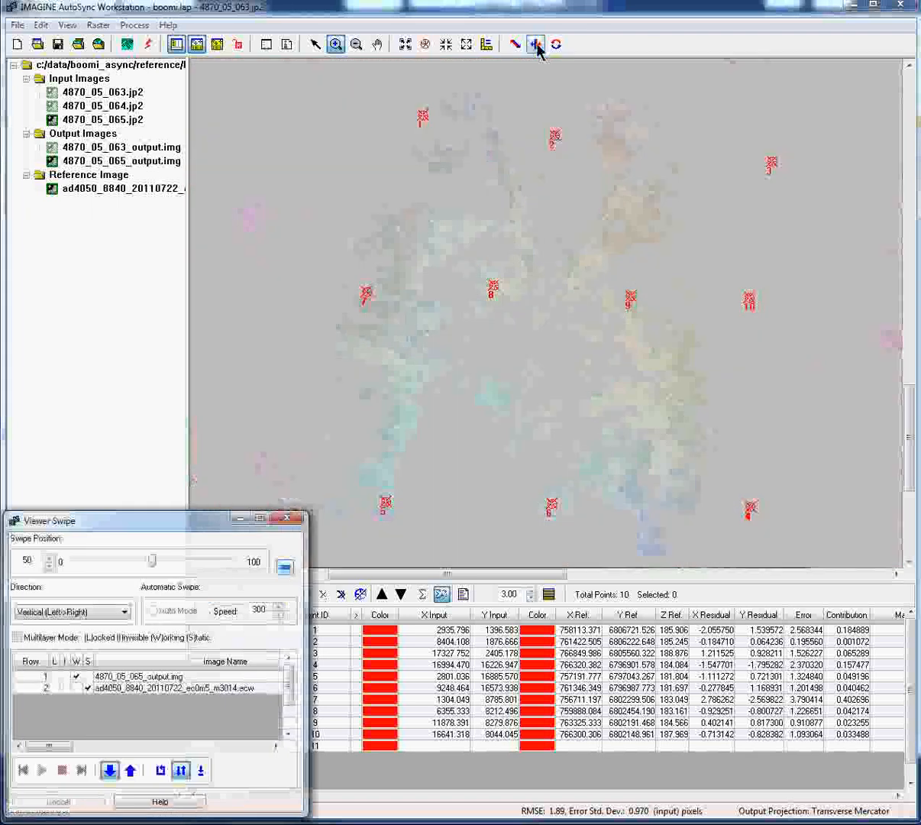
left_click_drag(151, 561, 88, 565)
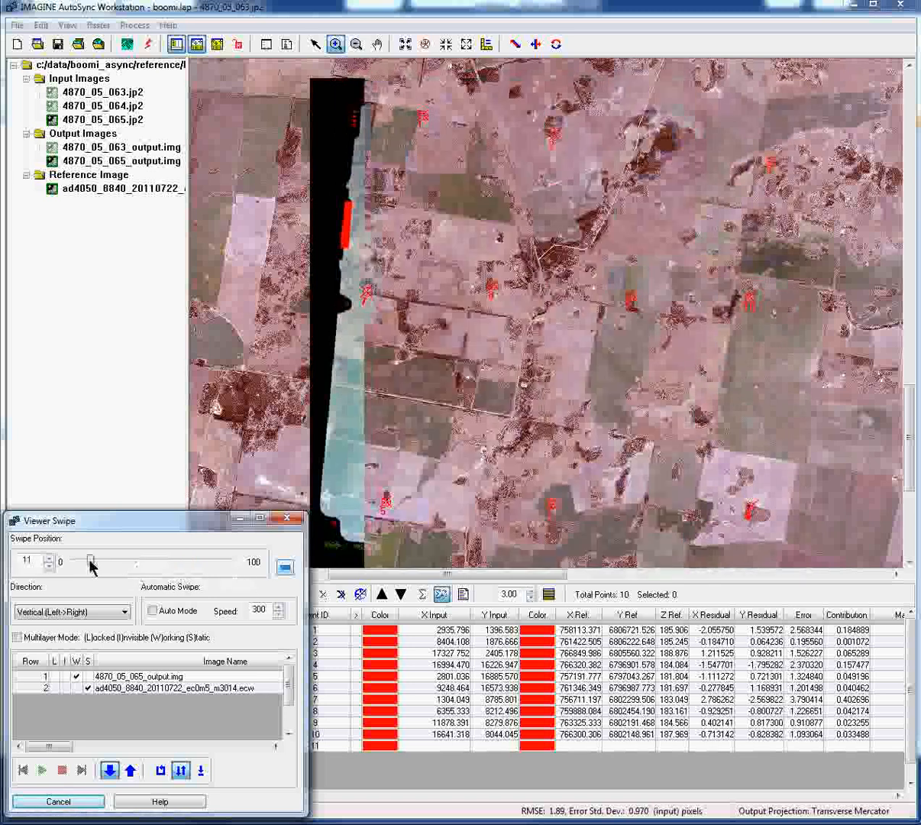
left_click(74, 799)
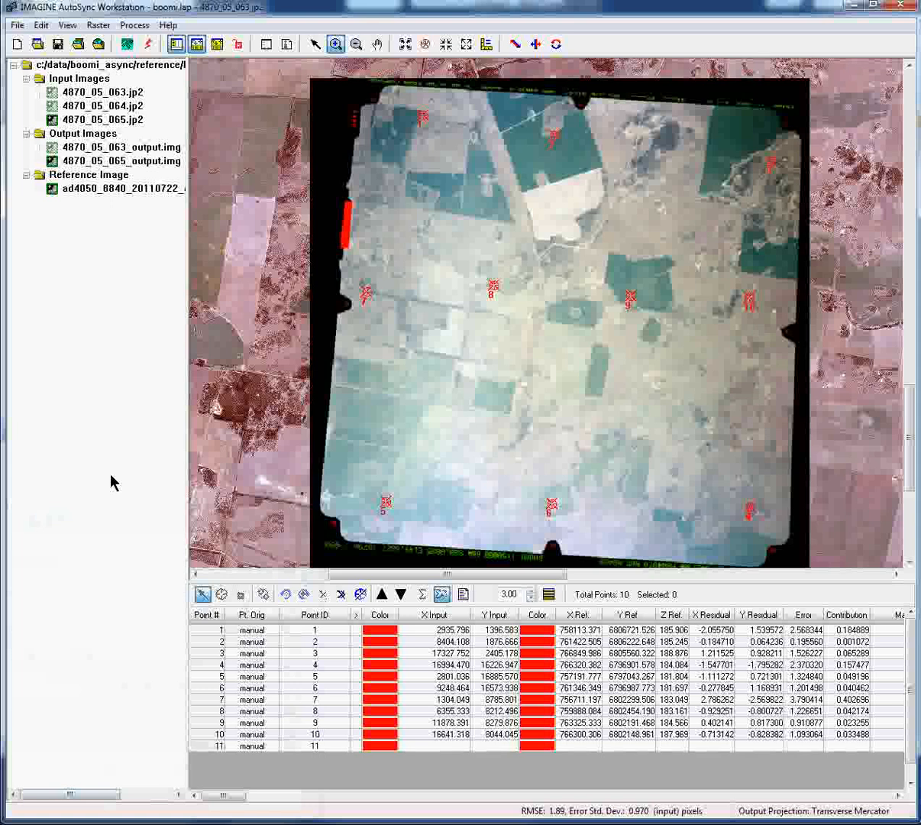